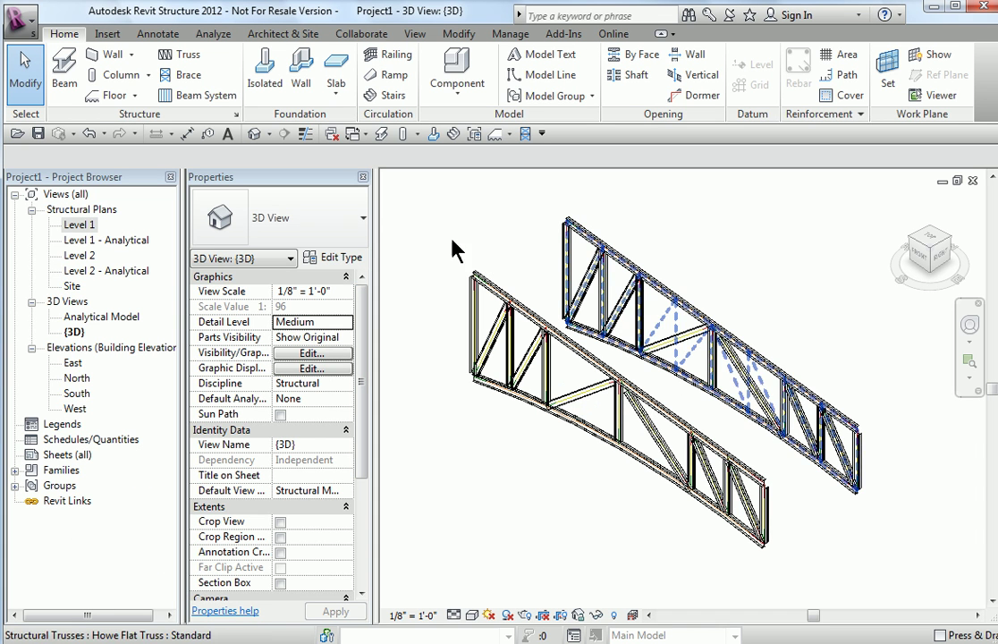
- Undo all actions back to 'Truss - Line' via the Undo list, clearing both trusses from Level 1
{"action": "left_click", "coordinate": [105, 133]}
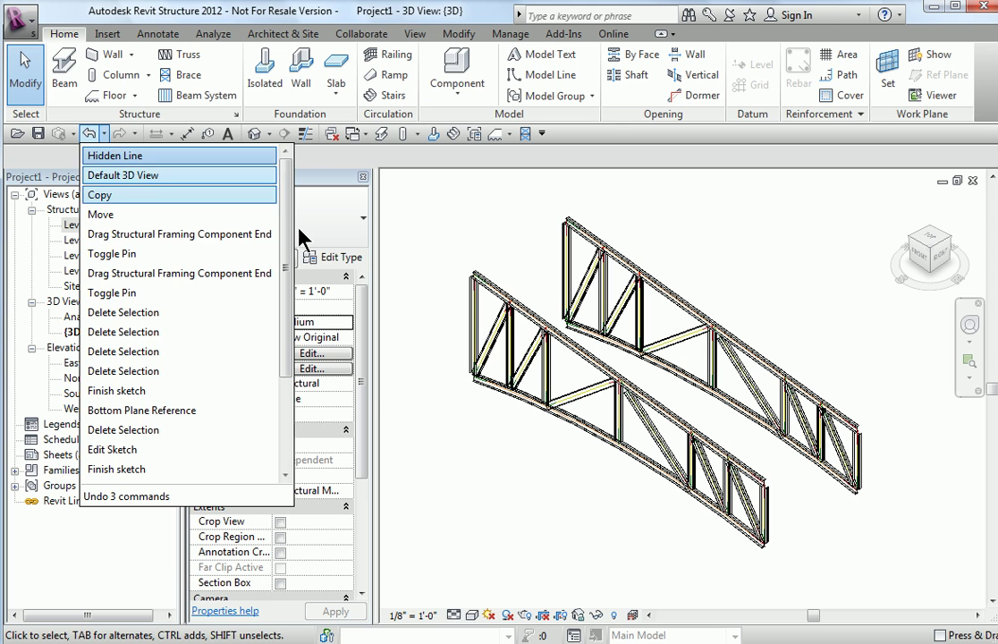
{"action": "left_click_drag", "start_coordinate": [288, 189], "coordinate": [283, 400]}
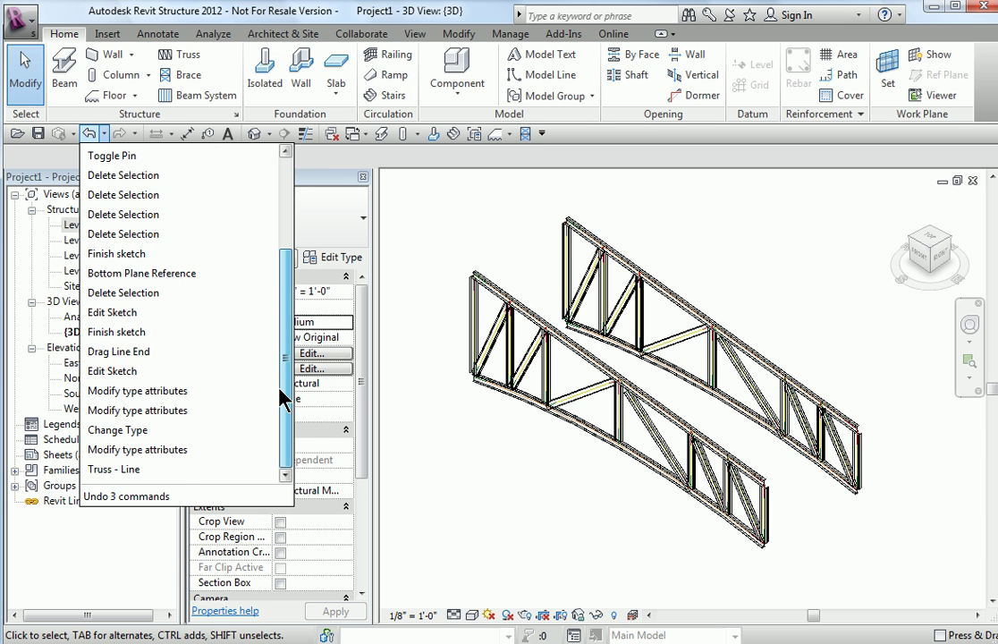
{"action": "left_click", "coordinate": [137, 478]}
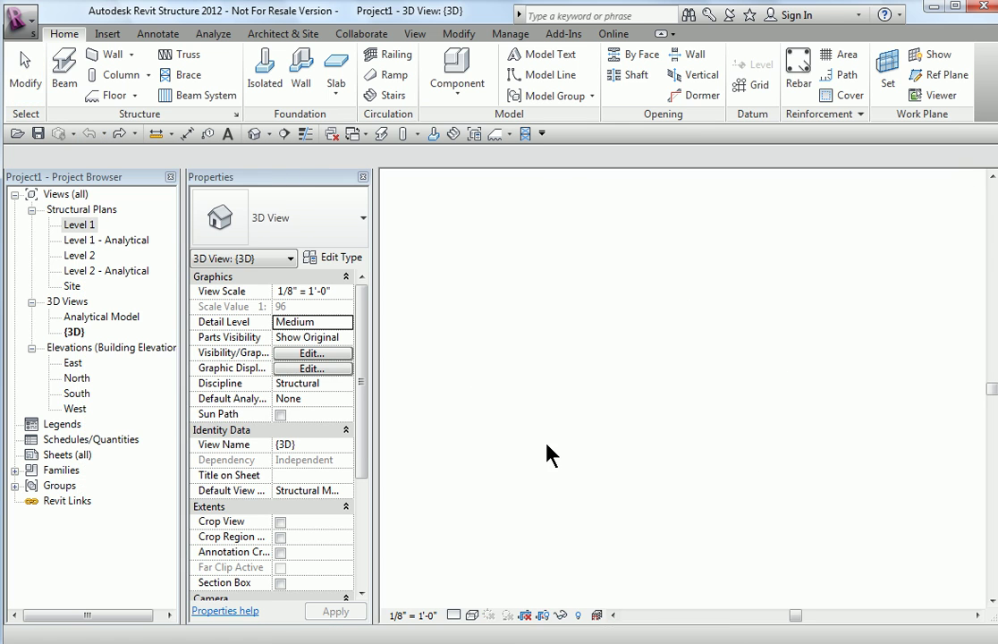
{"action": "middle_click_drag", "start_coordinate": [677, 421], "coordinate": [594, 475]}
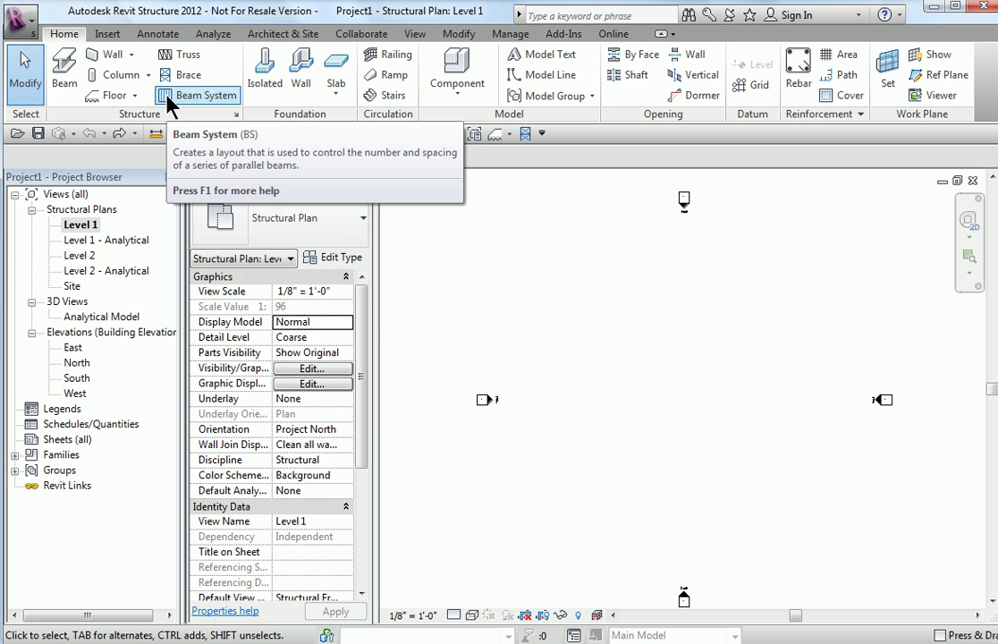
{"action": "left_click", "coordinate": [188, 59]}
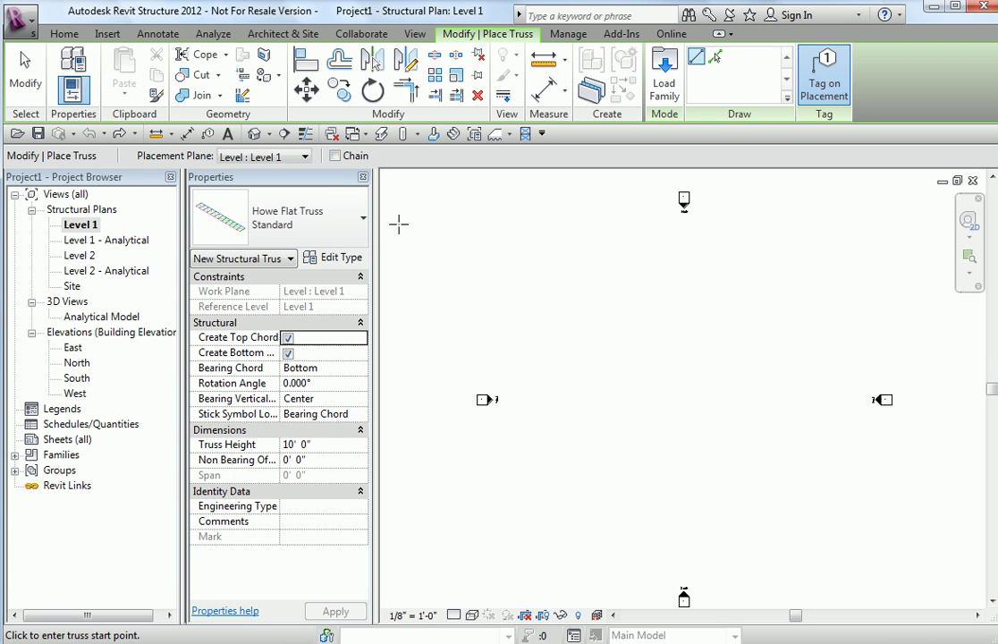
{"action": "left_click", "coordinate": [363, 220]}
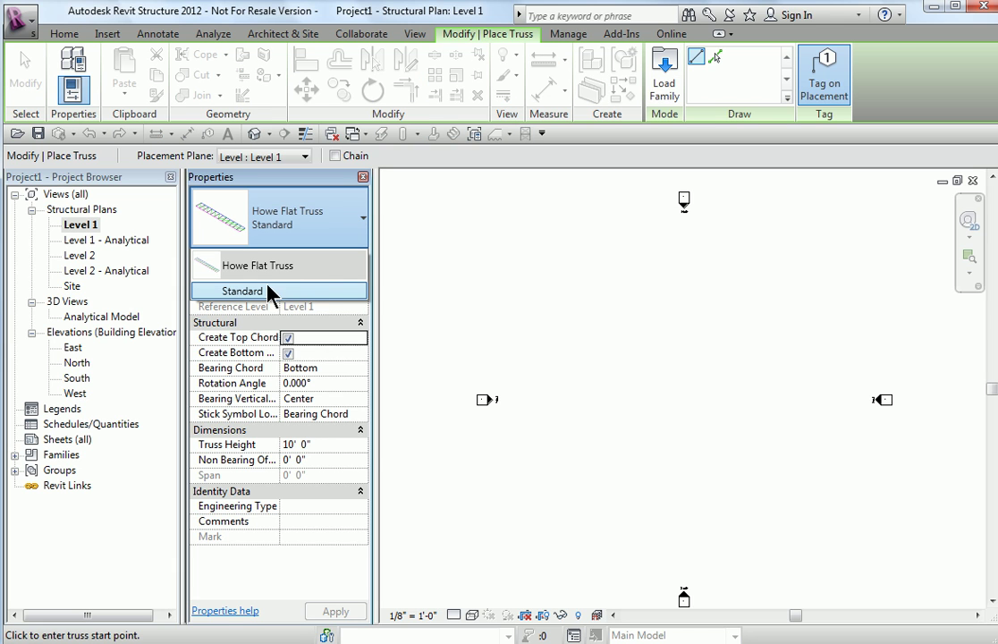
{"action": "mouse_move", "coordinate": [265, 288]}
{"action": "left_click", "coordinate": [600, 561]}
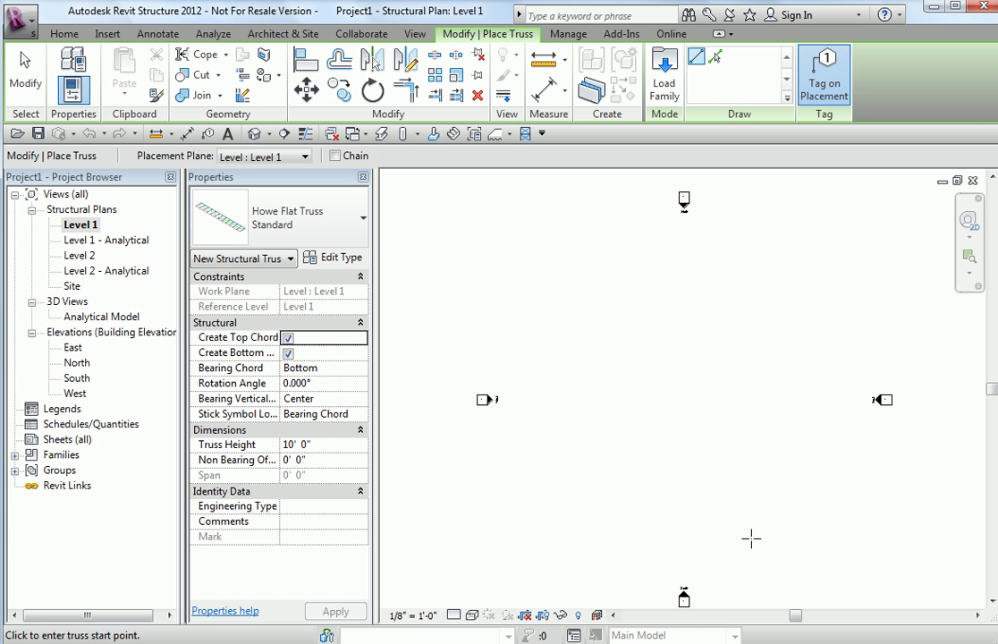
{"action": "key", "text": "Escape"}
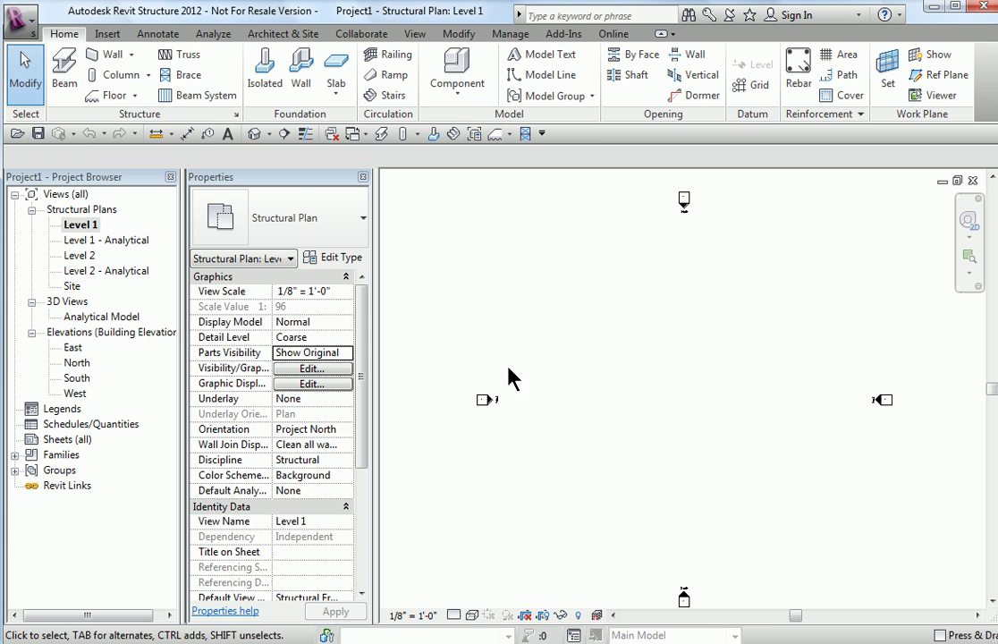
{"action": "left_click", "coordinate": [64, 76]}
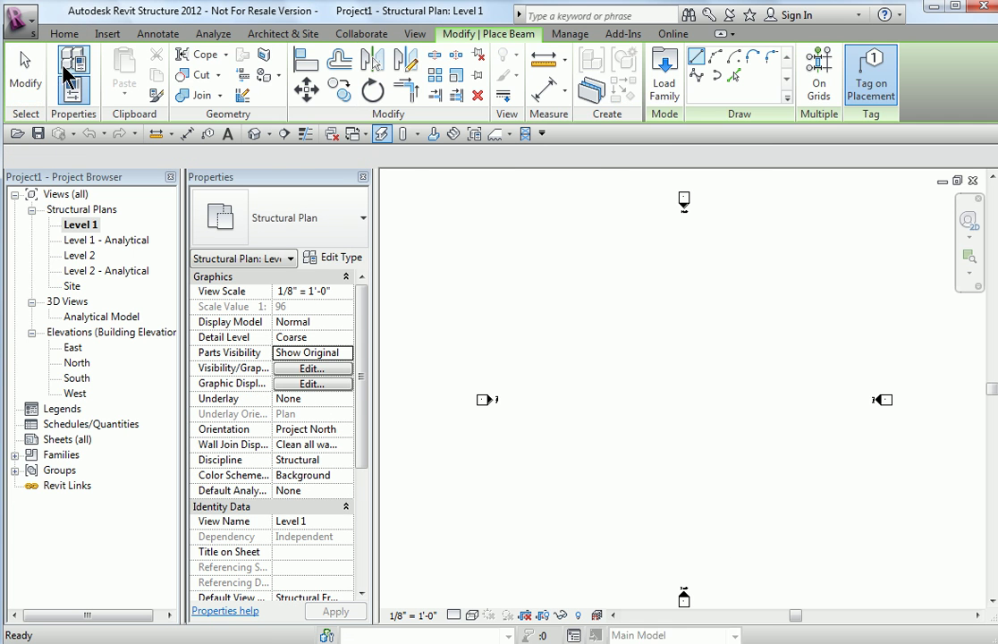
{"action": "left_click", "coordinate": [363, 222]}
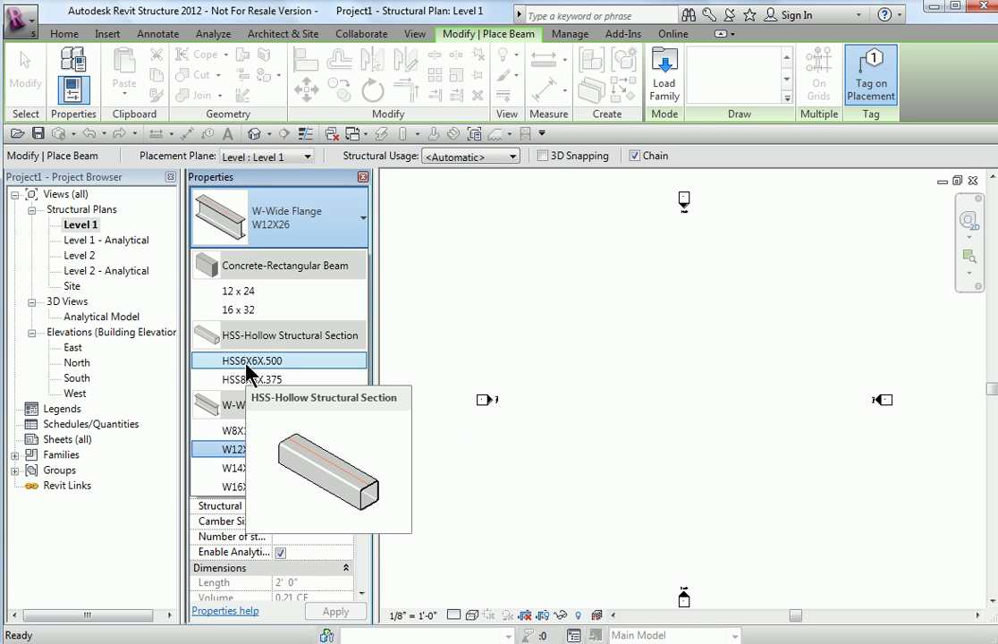
{"action": "key", "text": "Escape"}
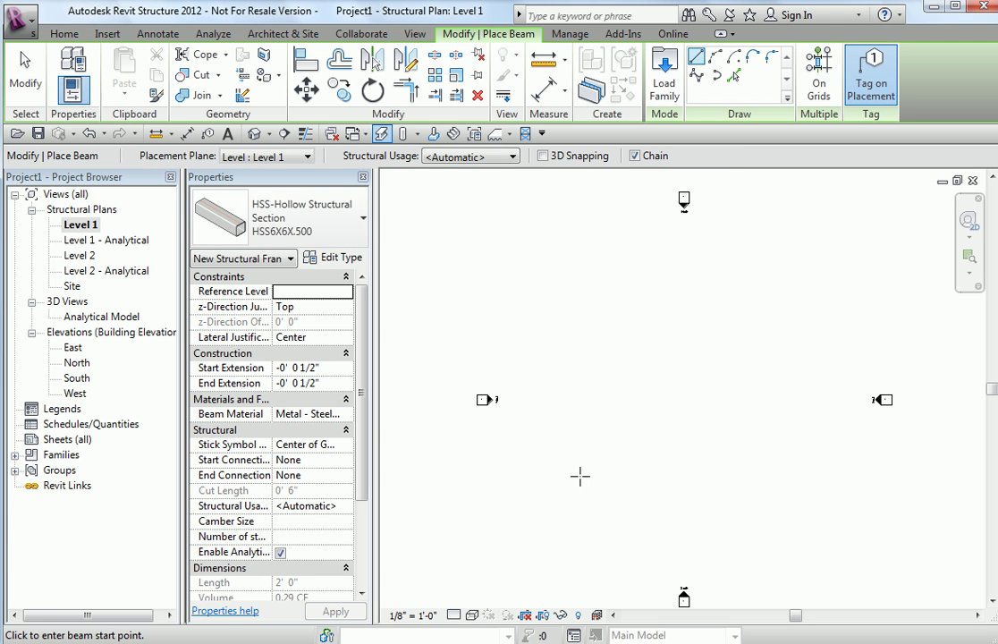
{"action": "left_click", "coordinate": [612, 550]}
{"action": "left_click", "coordinate": [613, 526]}
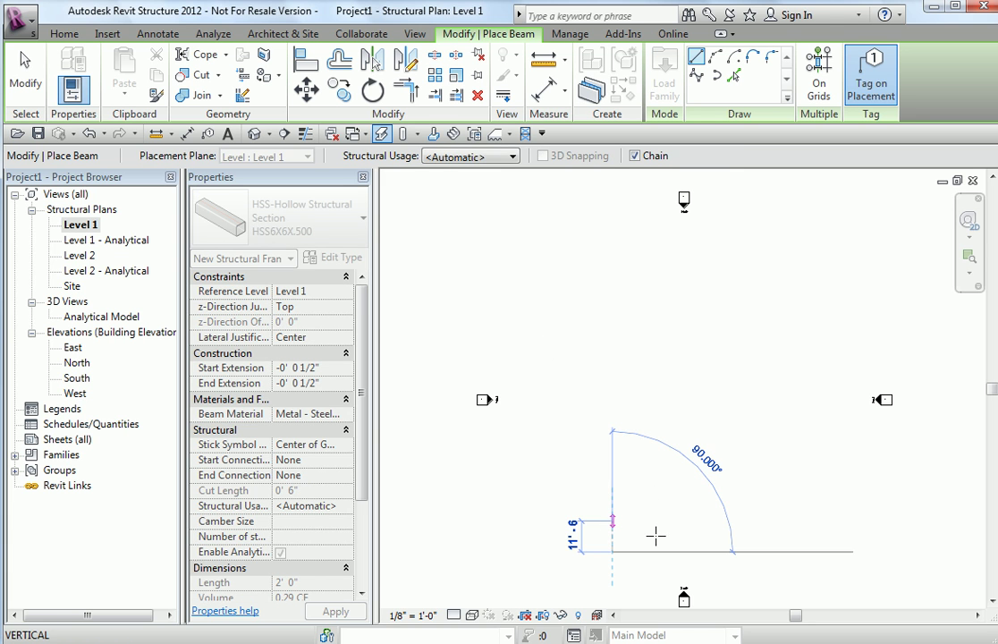
{"action": "key", "text": "Escape"}
{"action": "key", "text": "Escape"}
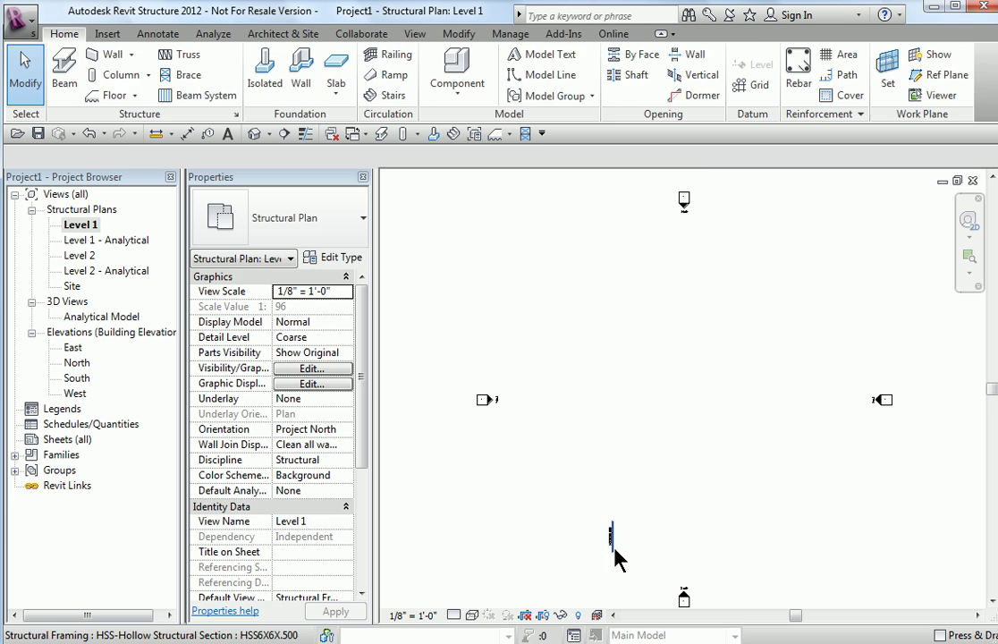
{"action": "left_click", "coordinate": [614, 549]}
{"action": "key", "text": "Delete"}
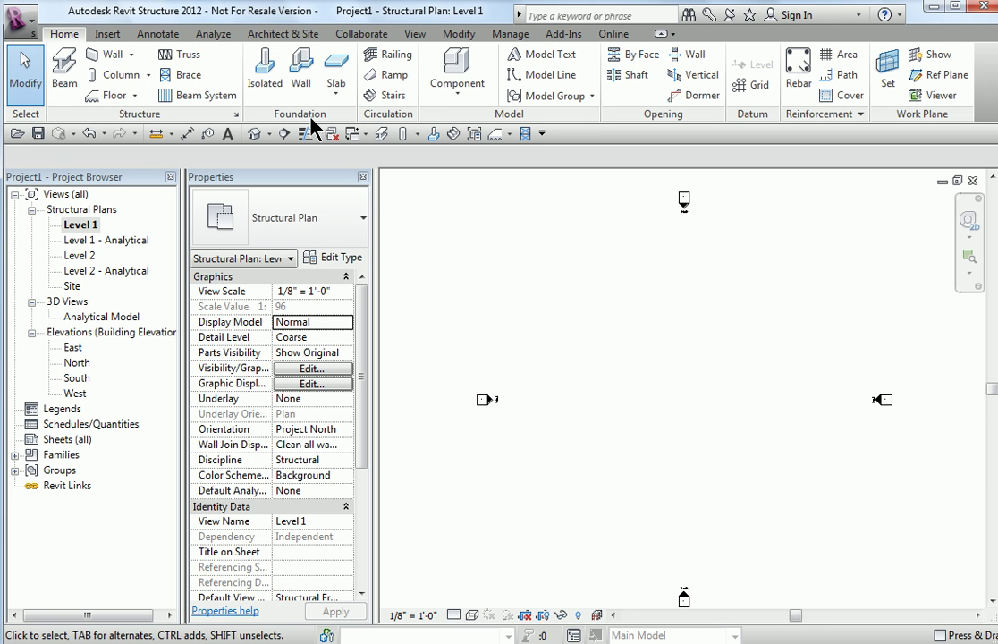
- Place a 70'-0" Howe flat truss horizontally near the bottom of the Level 1 plan
{"action": "left_click", "coordinate": [166, 54]}
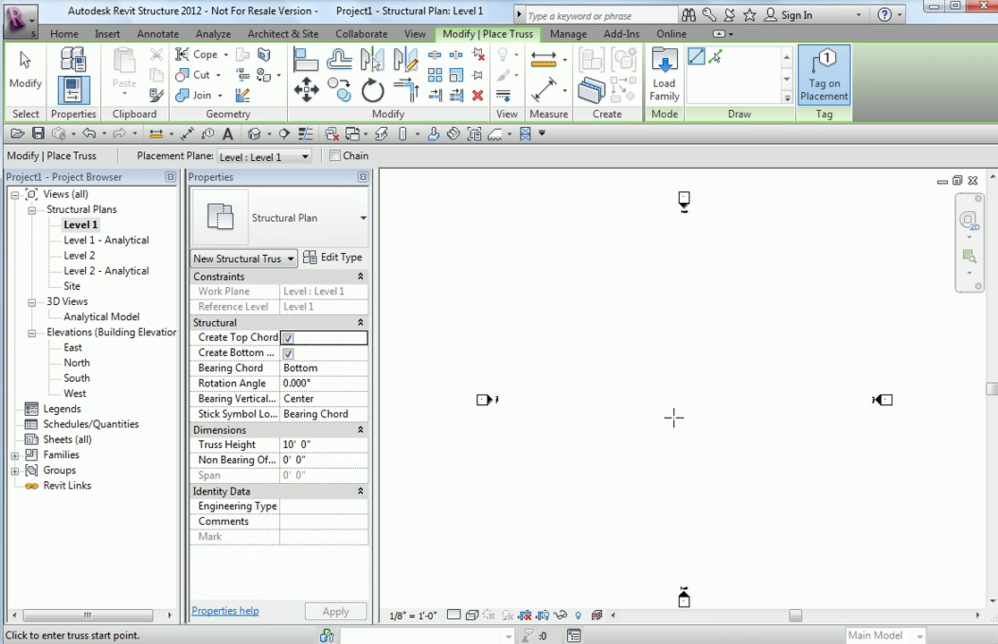
{"action": "left_click", "coordinate": [575, 552]}
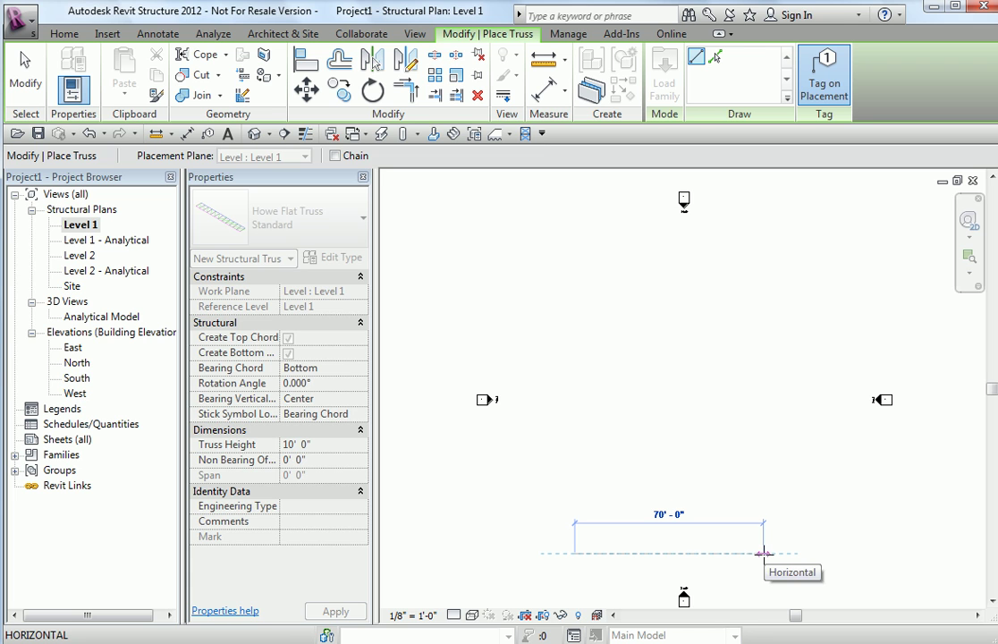
{"action": "left_click", "coordinate": [763, 553]}
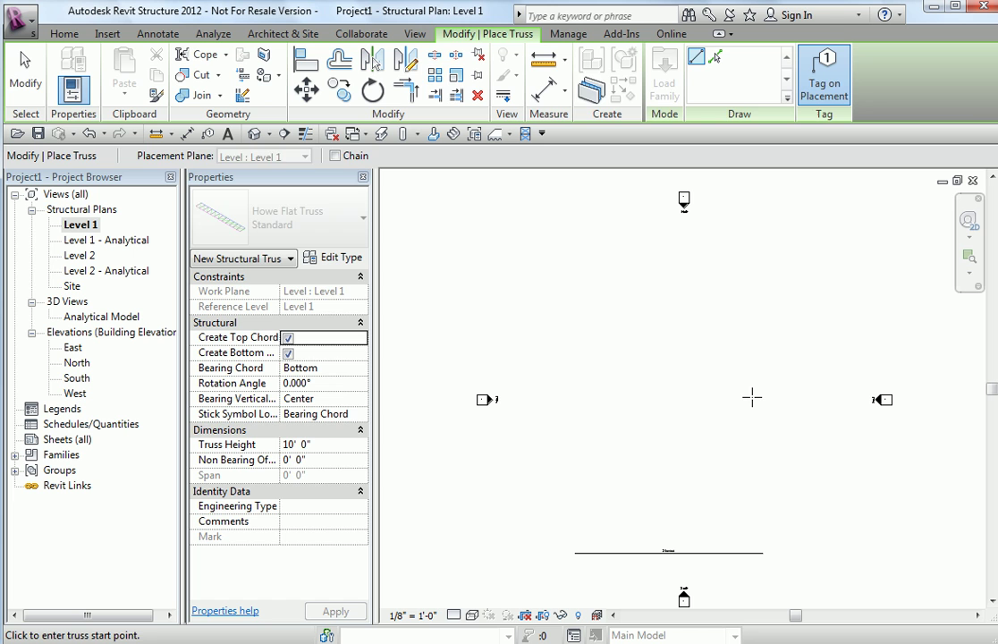
{"action": "key", "text": "Escape"}
{"action": "key", "text": "Escape"}
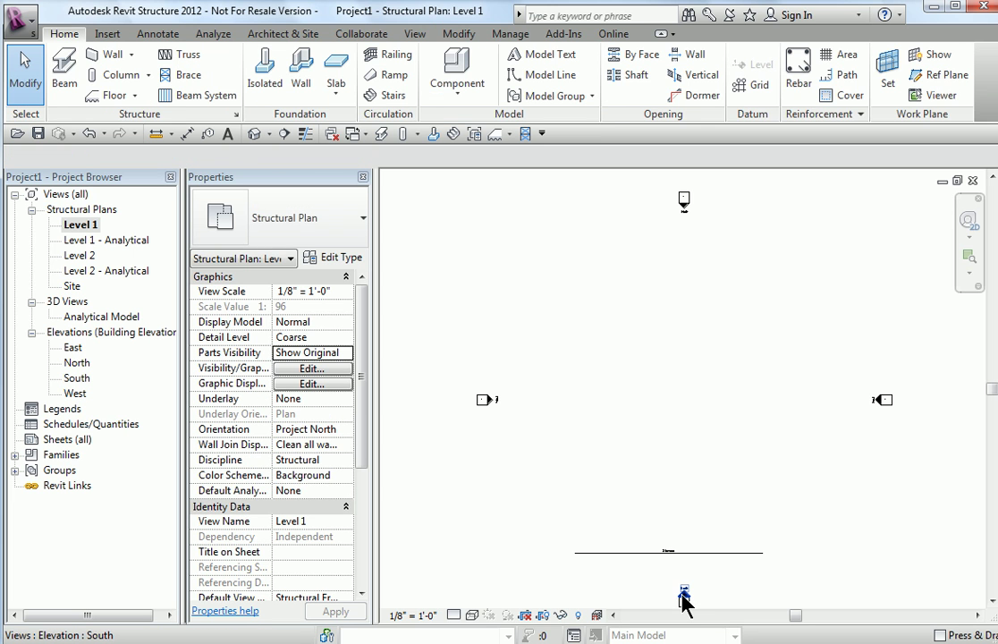
- Open the South elevation and inspect one of the truss's HSS6X6X.500 diagonal web members
{"action": "double_click", "coordinate": [682, 596]}
{"action": "middle_click_drag", "start_coordinate": [595, 488], "coordinate": [668, 474]}
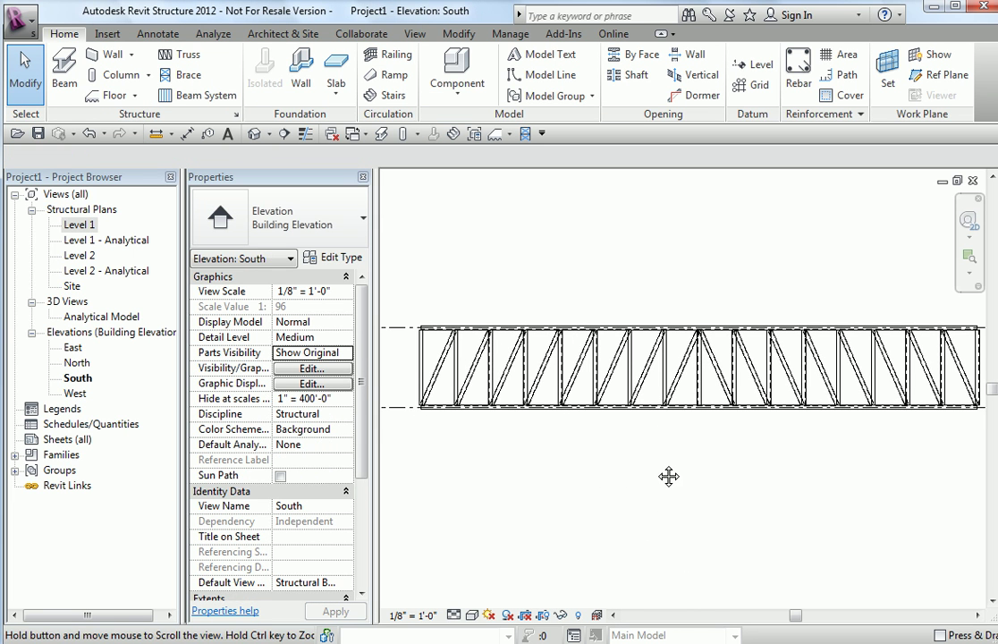
{"action": "key", "text": "Tab"}
{"action": "left_click", "coordinate": [653, 373]}
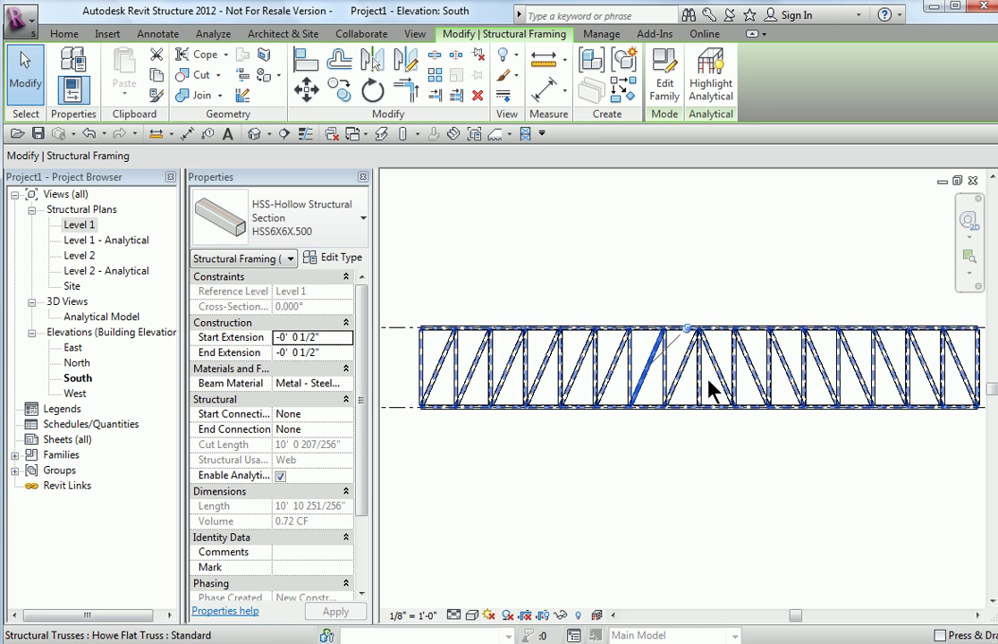
{"action": "left_click", "coordinate": [677, 465]}
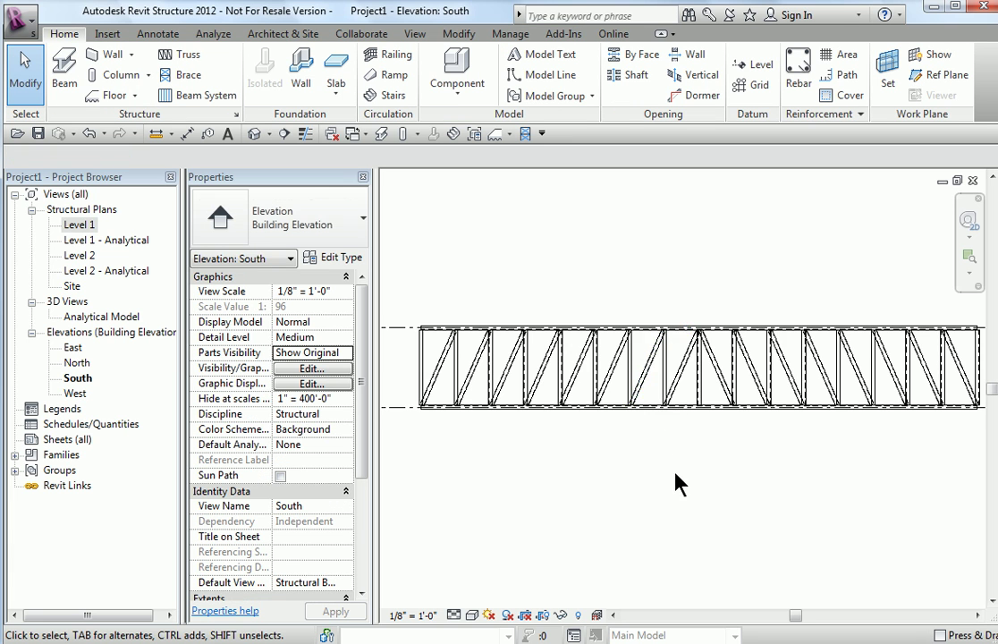
{"action": "scroll", "coordinate": [674, 478], "scroll_direction": "down", "scroll_amount": 1}
{"action": "middle_click_drag", "start_coordinate": [673, 478], "coordinate": [674, 471]}
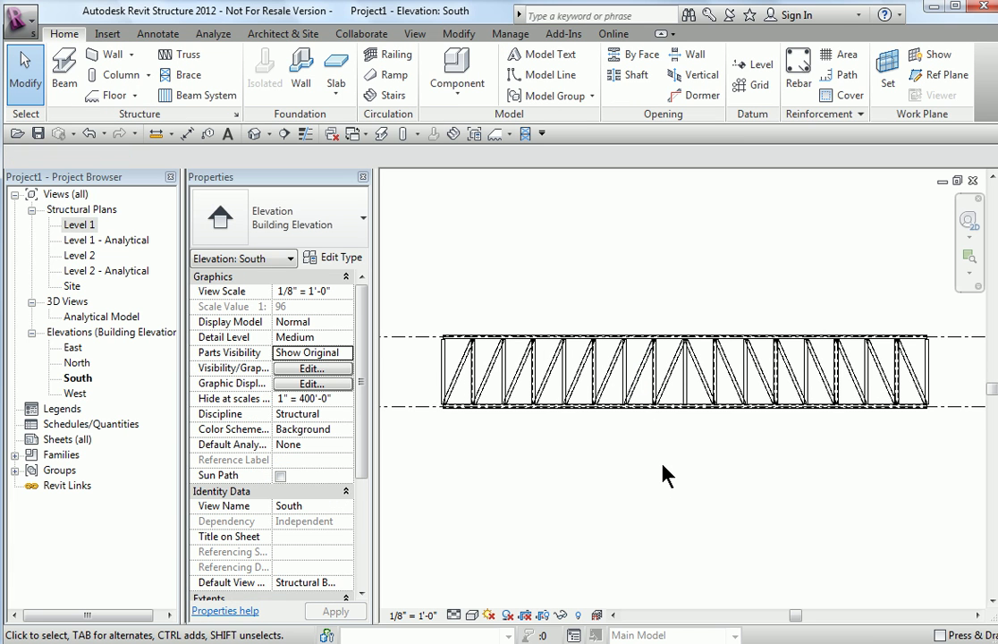
{"action": "scroll", "coordinate": [664, 474], "scroll_direction": "up", "scroll_amount": 1}
{"action": "middle_click_drag", "start_coordinate": [662, 474], "coordinate": [678, 481]}
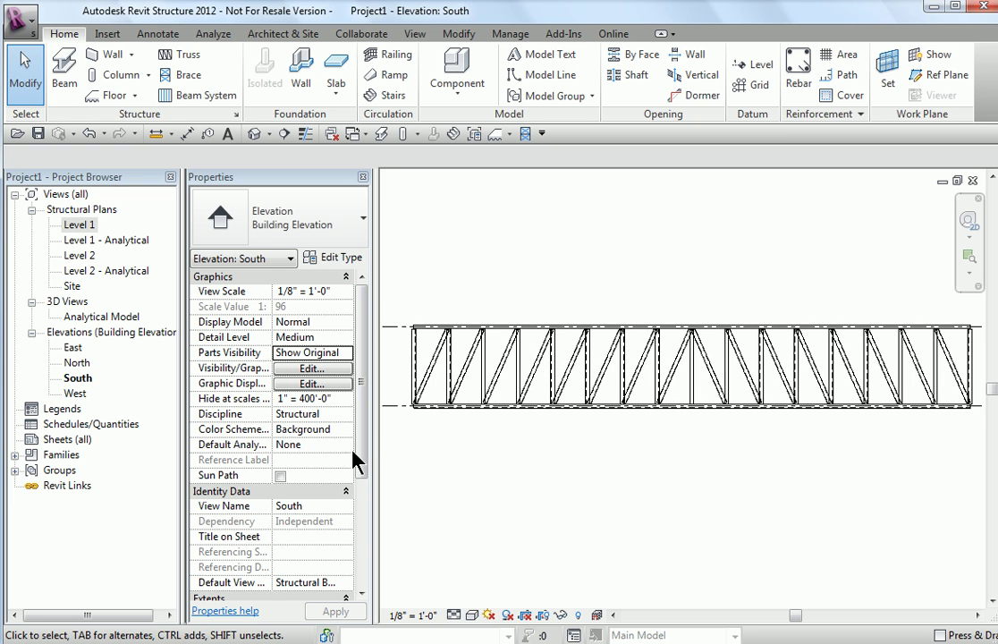
- Set the truss's Truss Height to 9' and MaxPanelWidth to 12', then 10'
{"action": "left_click", "coordinate": [562, 405]}
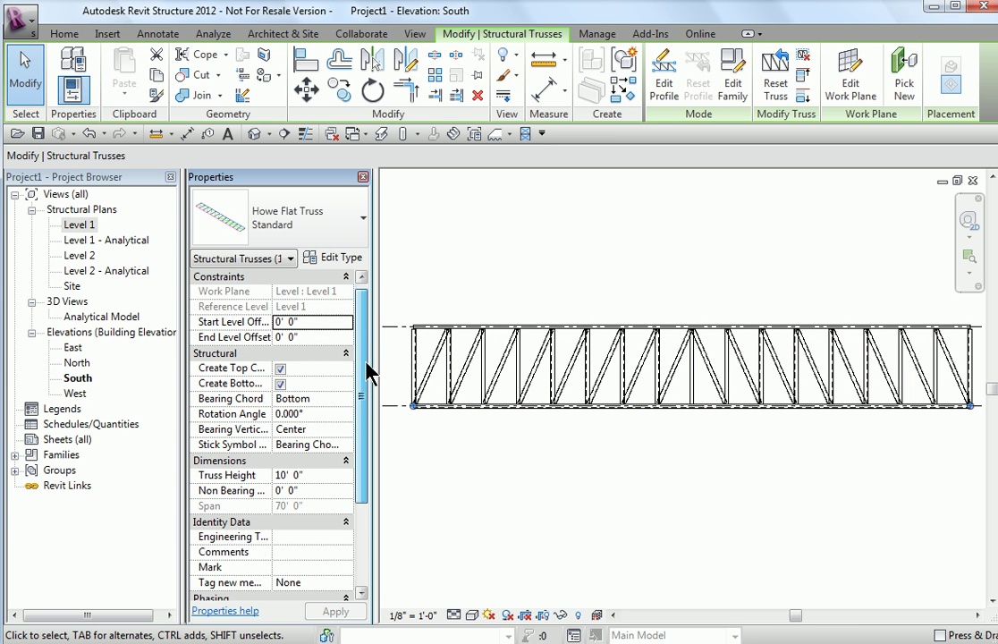
{"action": "scroll", "coordinate": [367, 394], "scroll_direction": "down", "scroll_amount": 1}
{"action": "scroll", "coordinate": [367, 400], "scroll_direction": "down", "scroll_amount": 2}
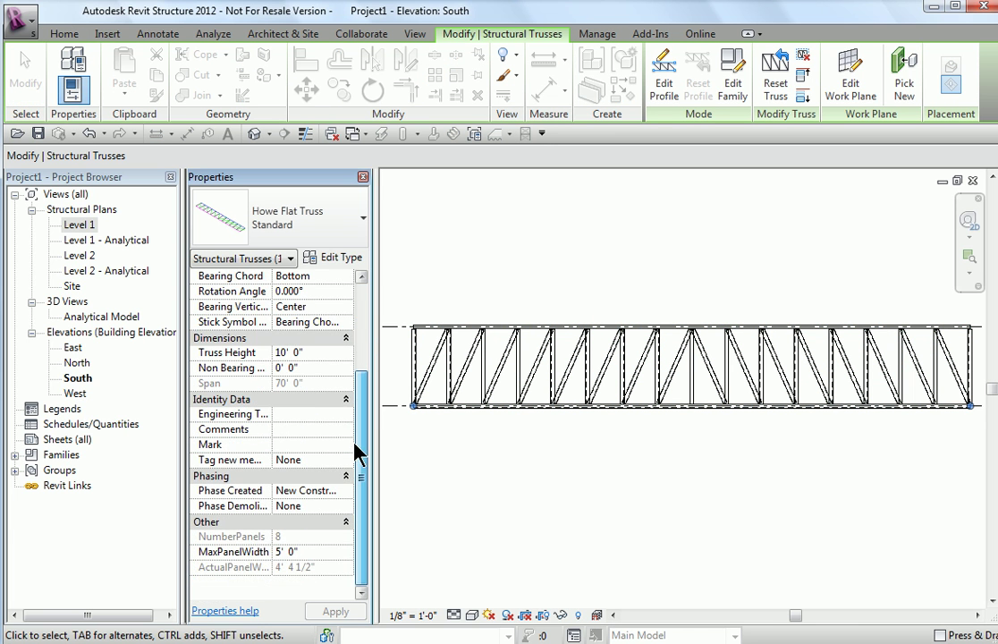
{"action": "left_click", "coordinate": [284, 354]}
{"action": "double_click", "coordinate": [279, 353]}
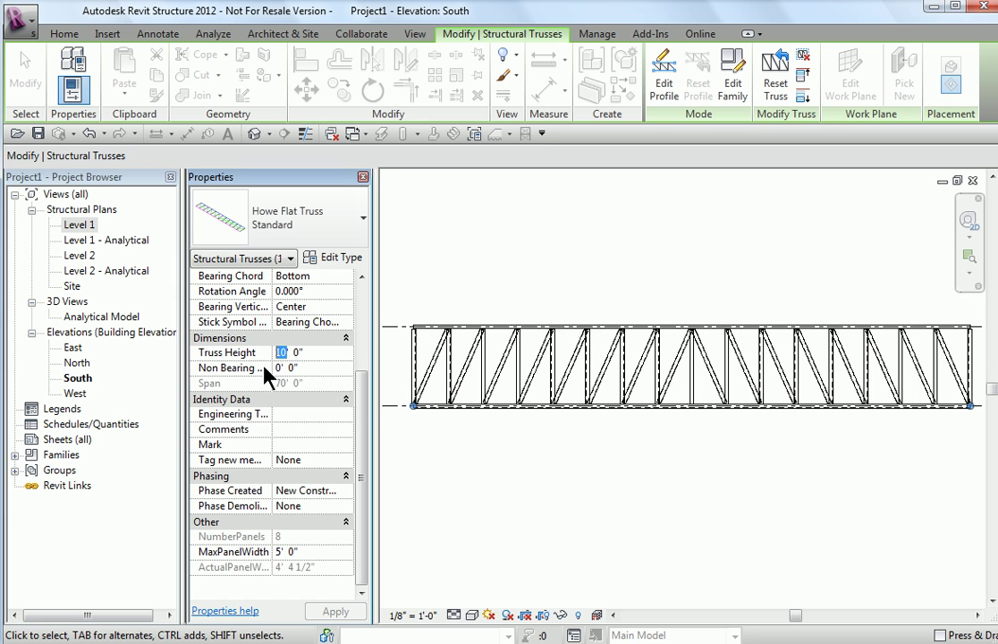
{"action": "type", "text": "9"}
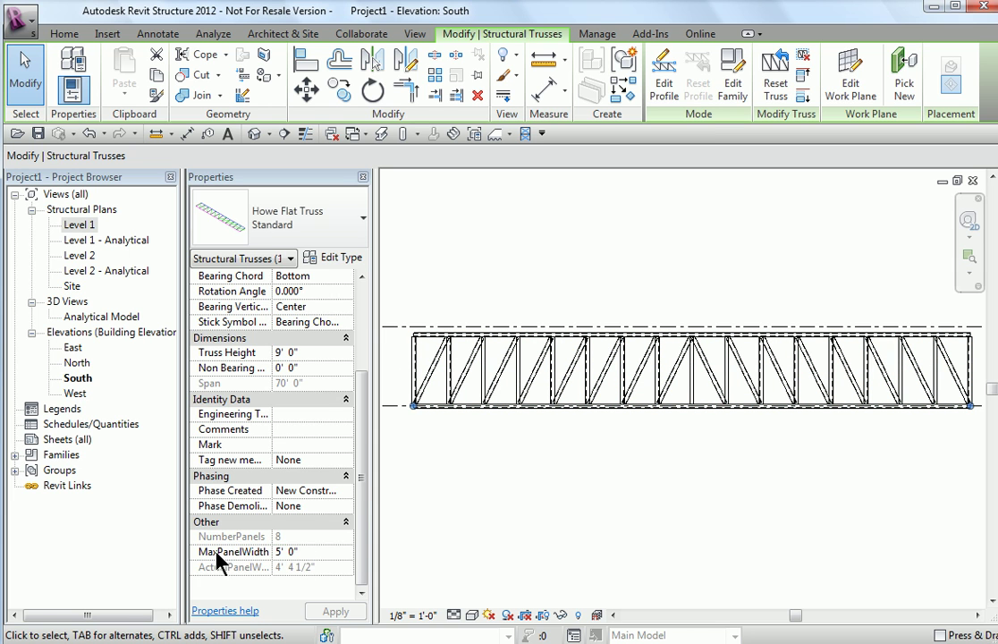
{"action": "double_click", "coordinate": [278, 551]}
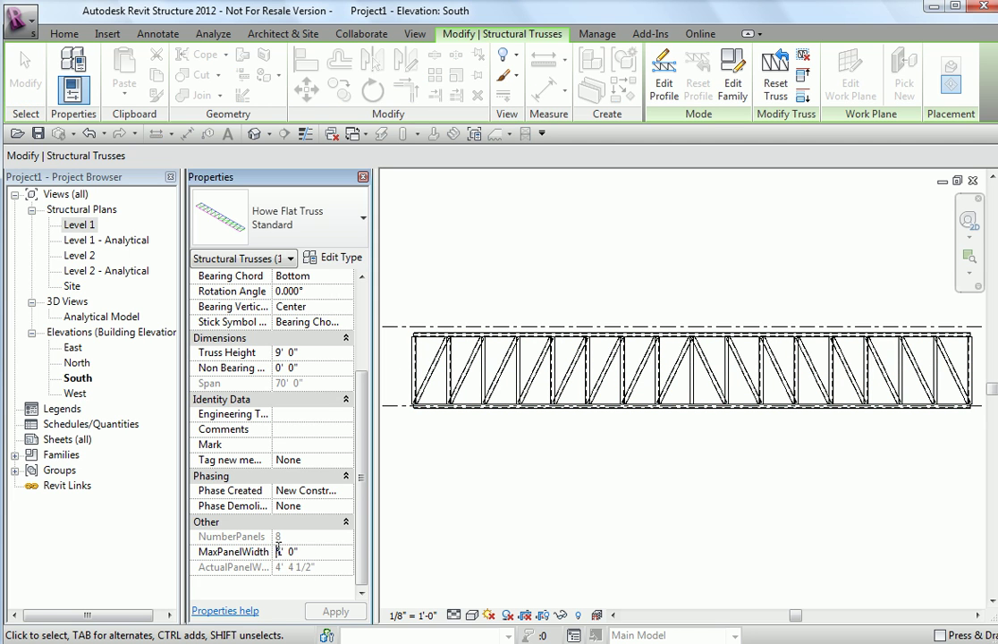
{"action": "type", "text": "12"}
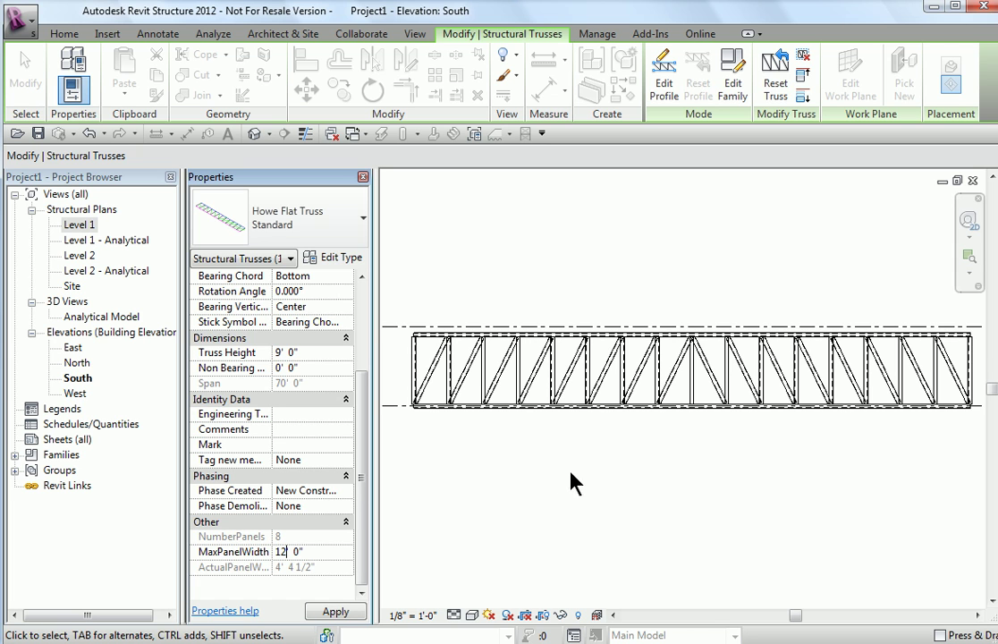
{"action": "key", "text": "Return"}
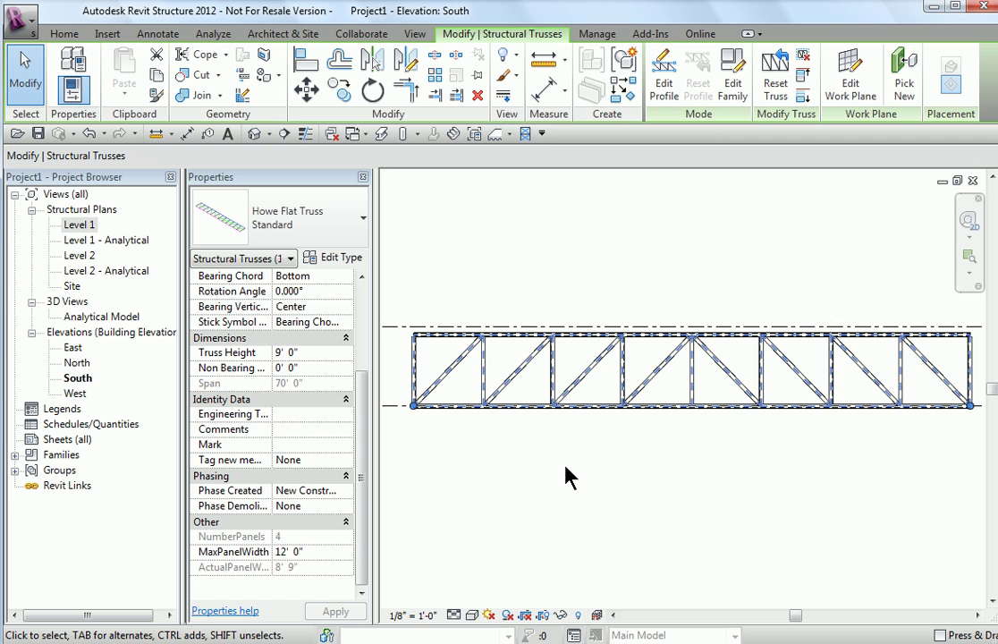
{"action": "left_click", "coordinate": [281, 551]}
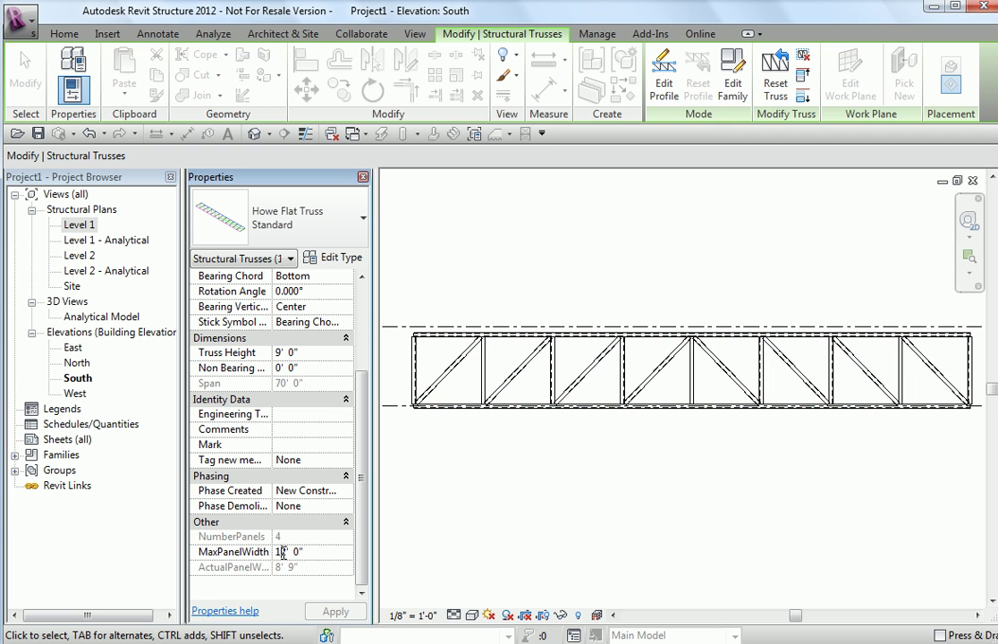
{"action": "type", "text": "0"}
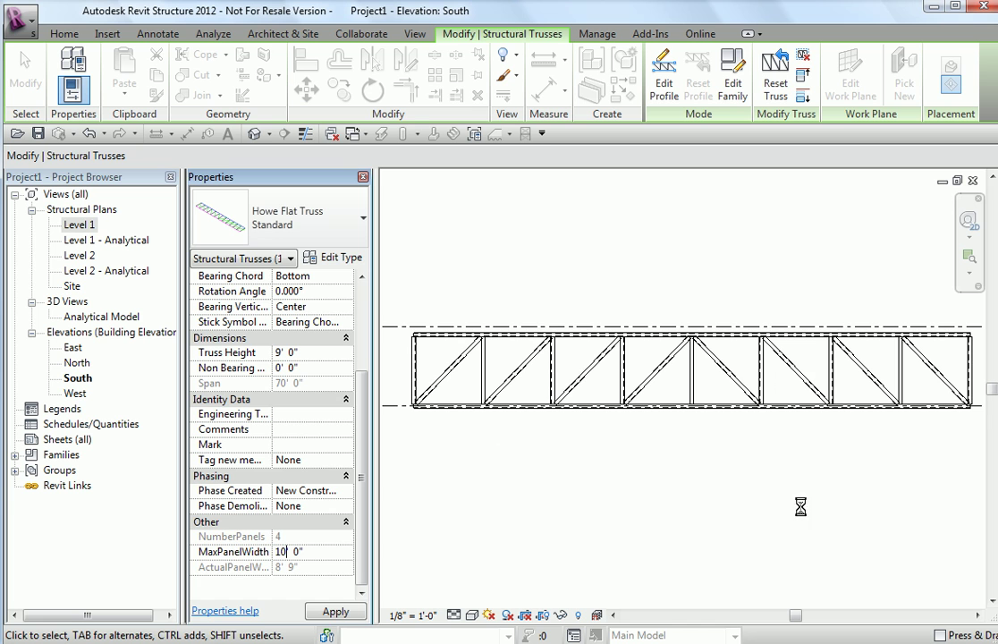
- In the truss Type Properties, set both Vertical Webs and Diagonal Webs framing types to HSS sections
{"action": "left_click", "coordinate": [637, 516]}
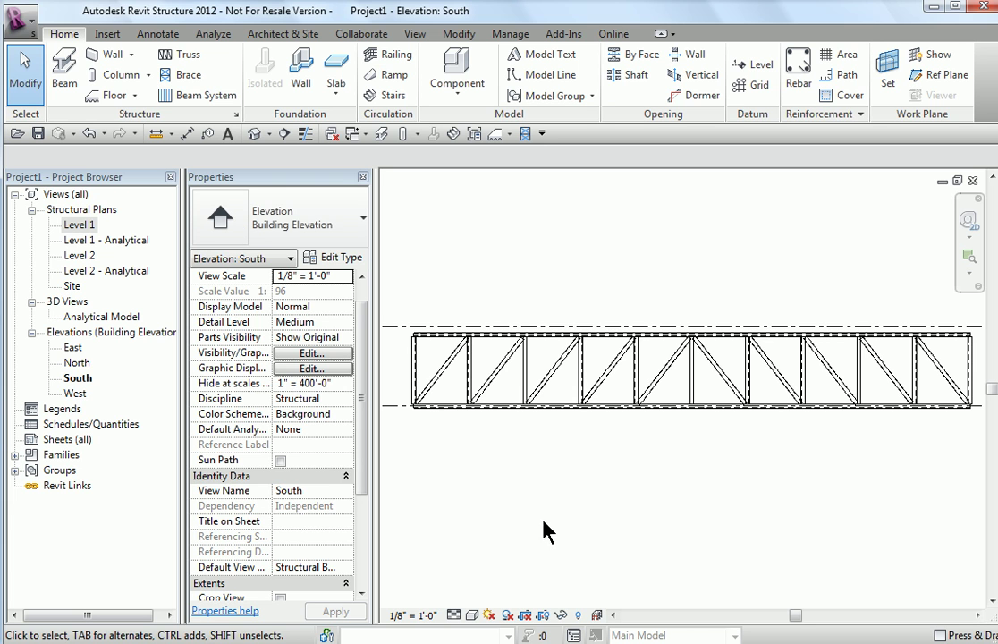
{"action": "left_click", "coordinate": [587, 407]}
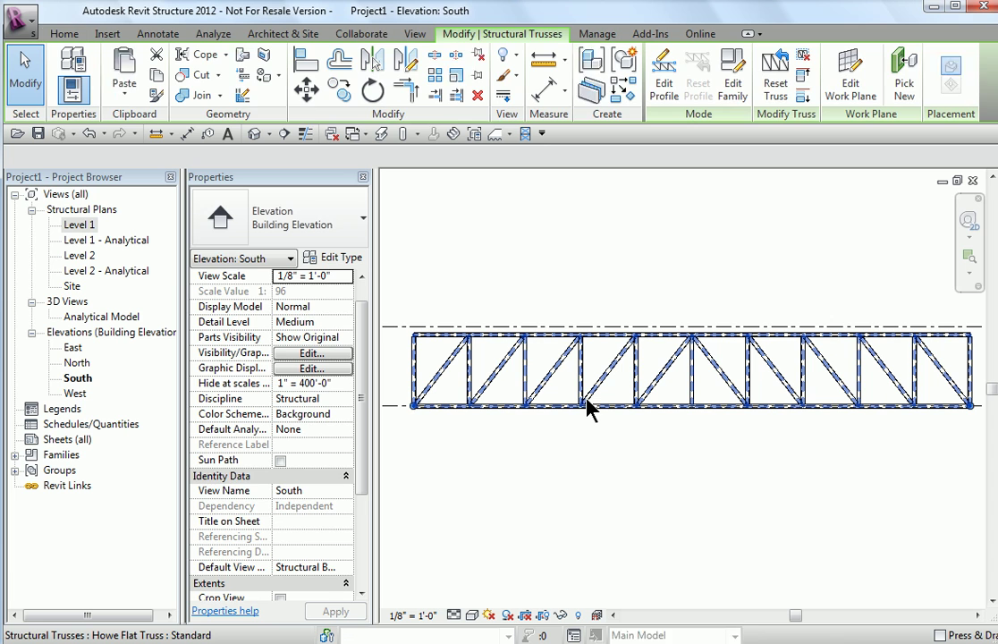
{"action": "left_click", "coordinate": [349, 259]}
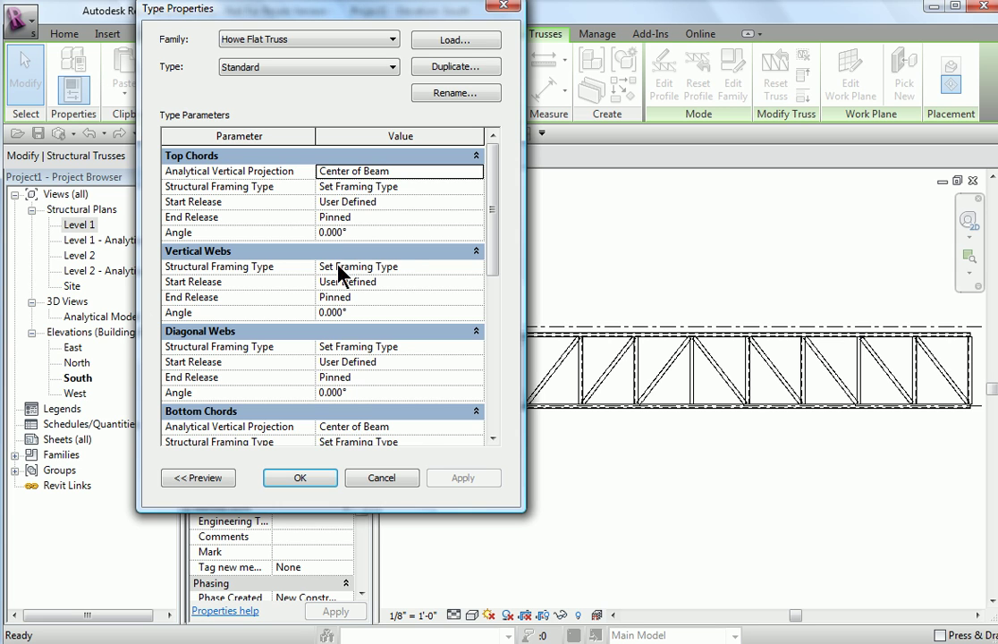
{"action": "left_click", "coordinate": [477, 267]}
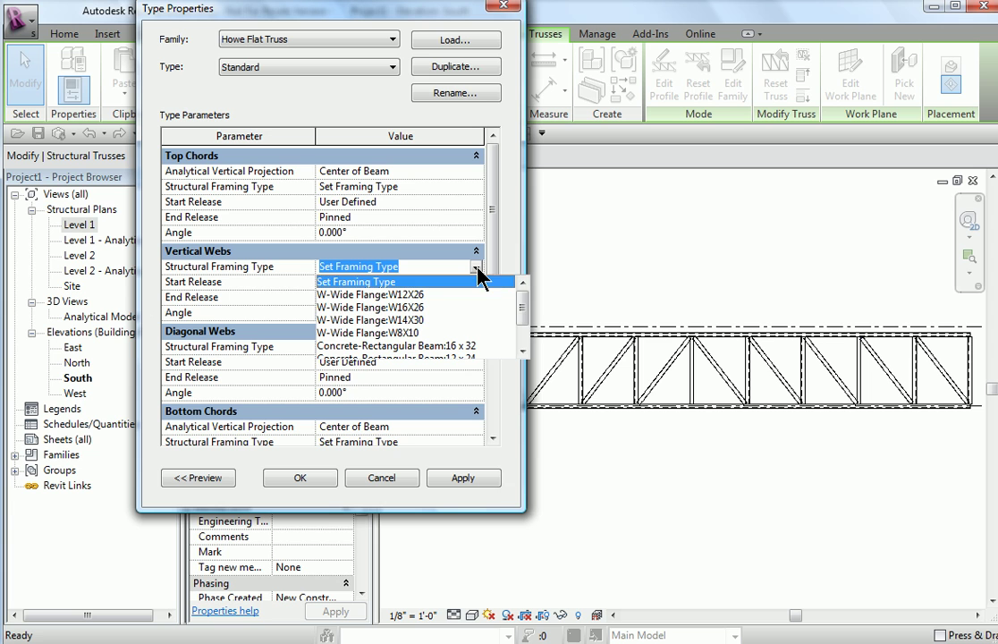
{"action": "left_click_drag", "start_coordinate": [523, 291], "coordinate": [530, 324]}
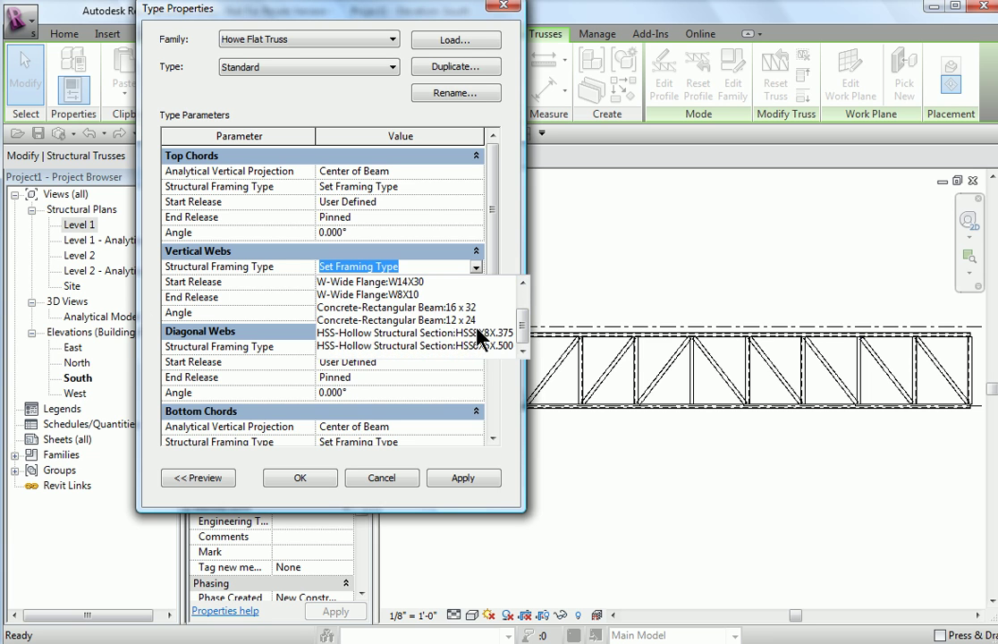
{"action": "left_click", "coordinate": [405, 339]}
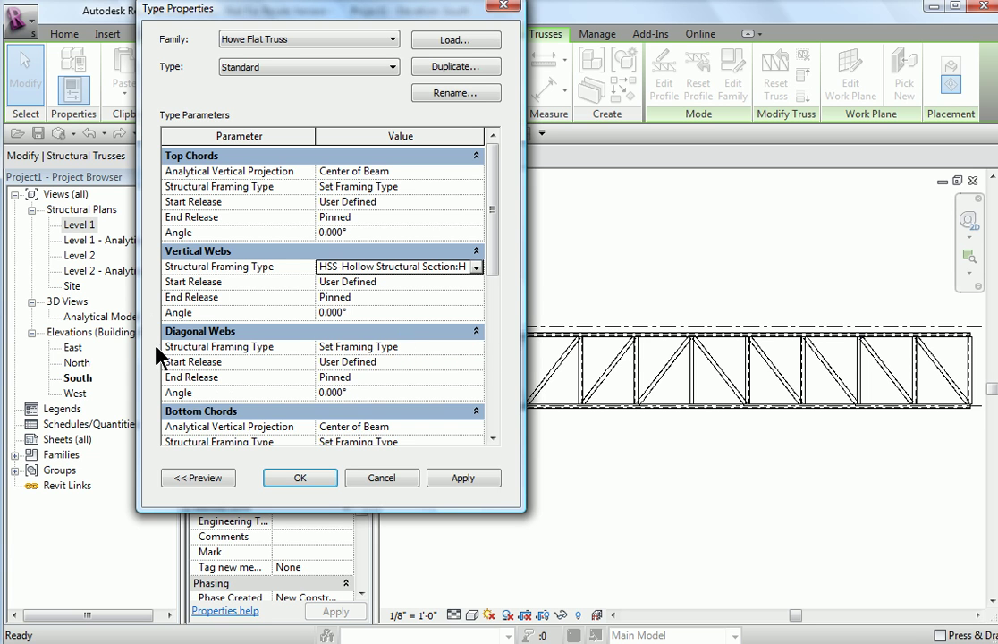
{"action": "left_click", "coordinate": [477, 347]}
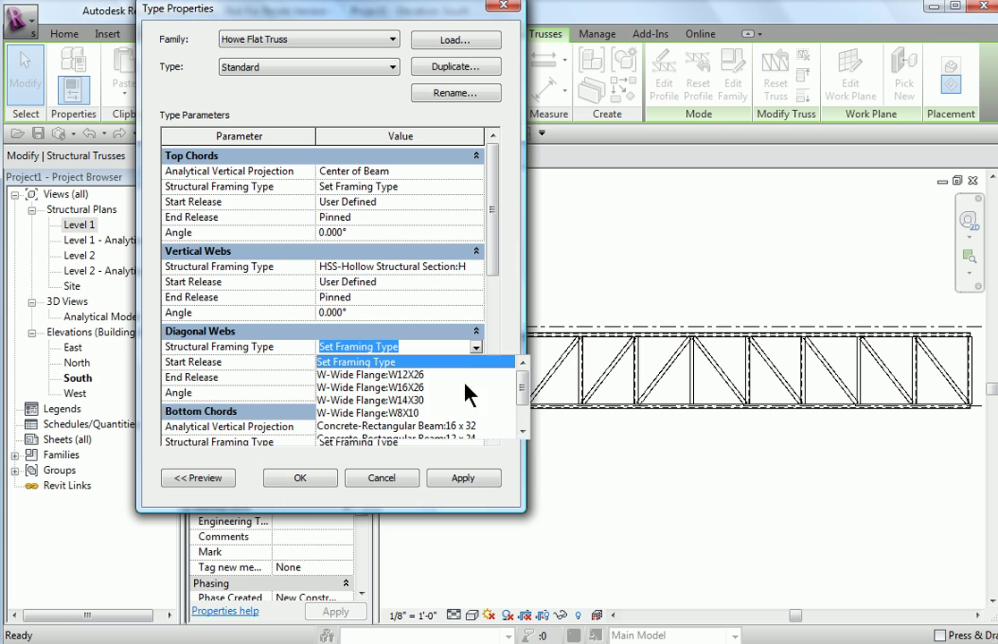
{"action": "left_click_drag", "start_coordinate": [519, 409], "coordinate": [546, 427]}
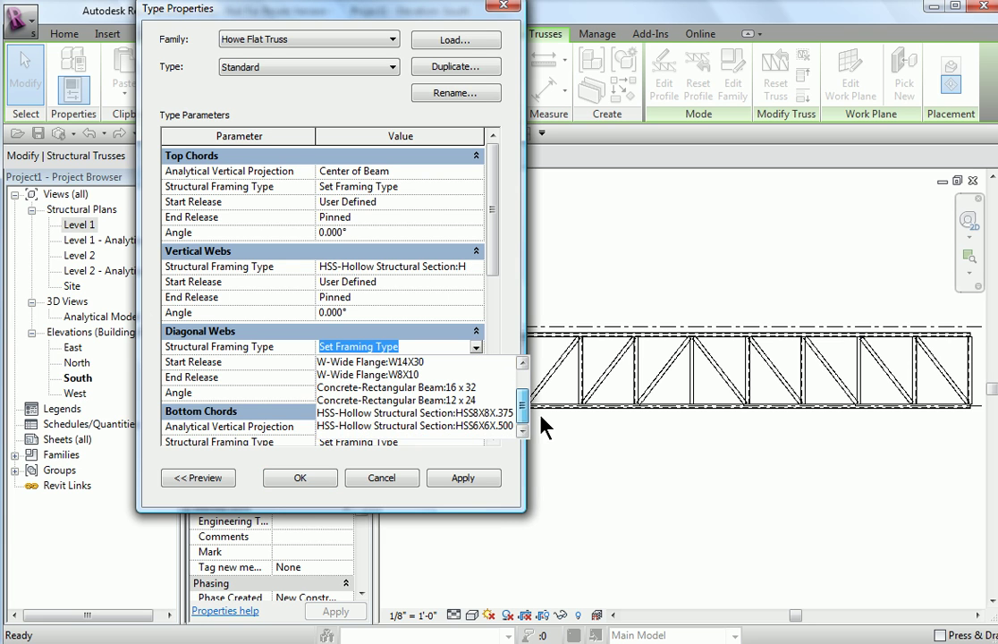
{"action": "left_click", "coordinate": [479, 414]}
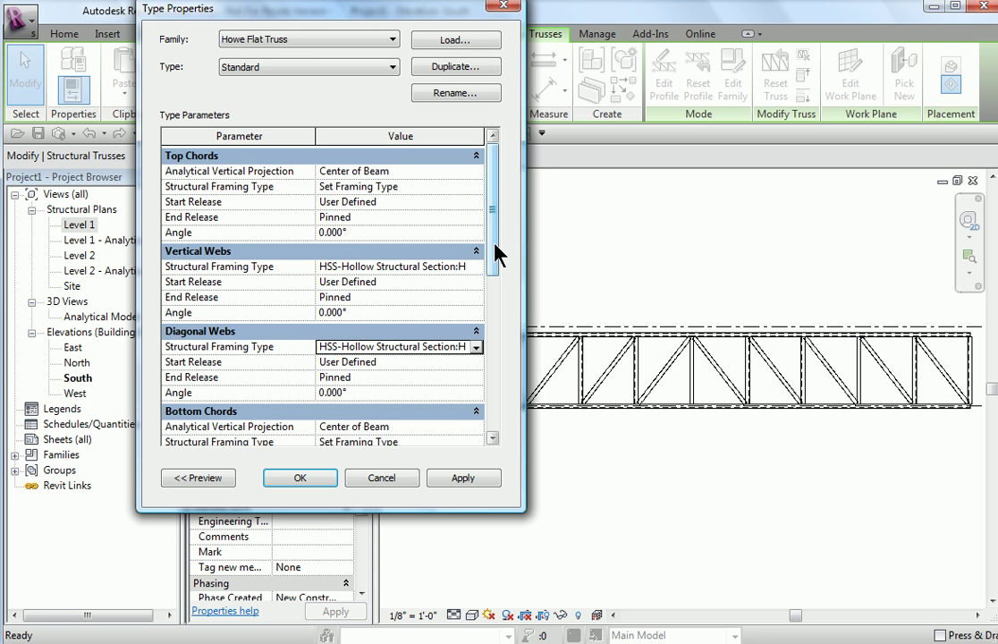
{"action": "left_click_drag", "start_coordinate": [496, 253], "coordinate": [495, 221]}
{"action": "left_click", "coordinate": [301, 481]}
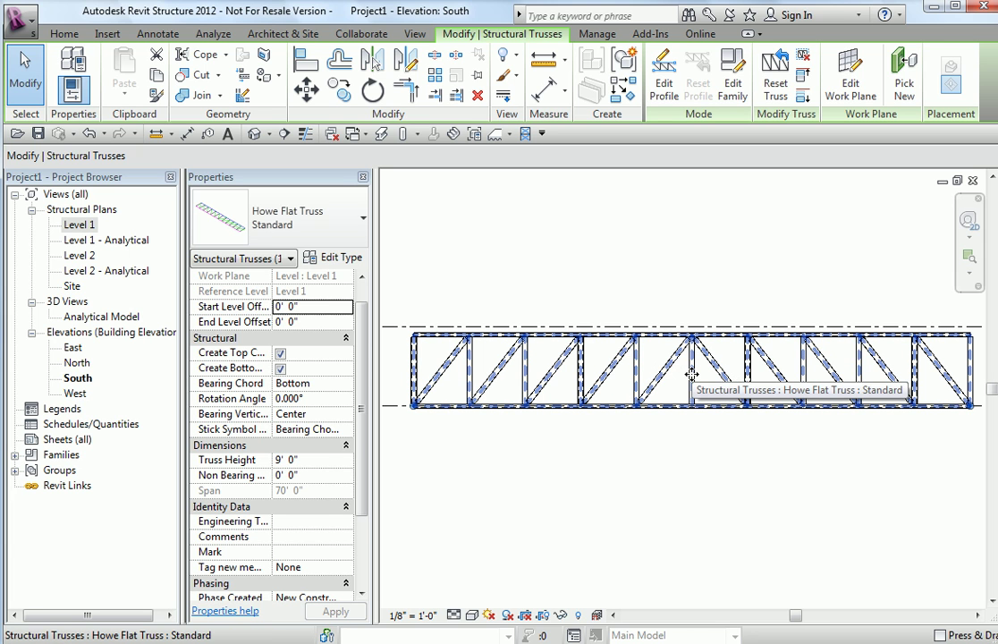
- In Edit Profile, drag the top chord's left endpoint upward so the truss tapers to the right
{"action": "left_click", "coordinate": [664, 83]}
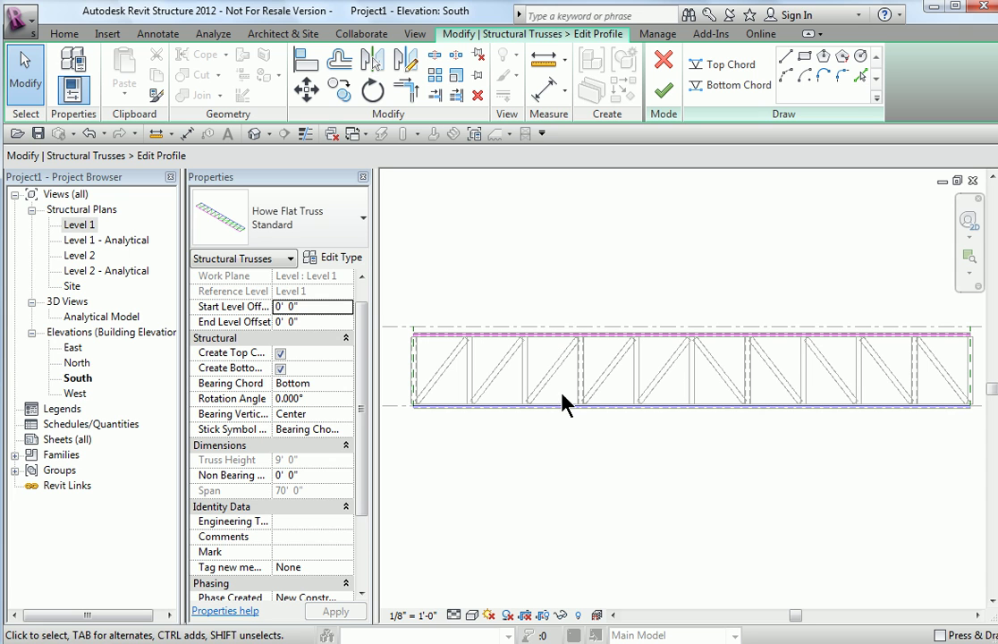
{"action": "left_click", "coordinate": [513, 338]}
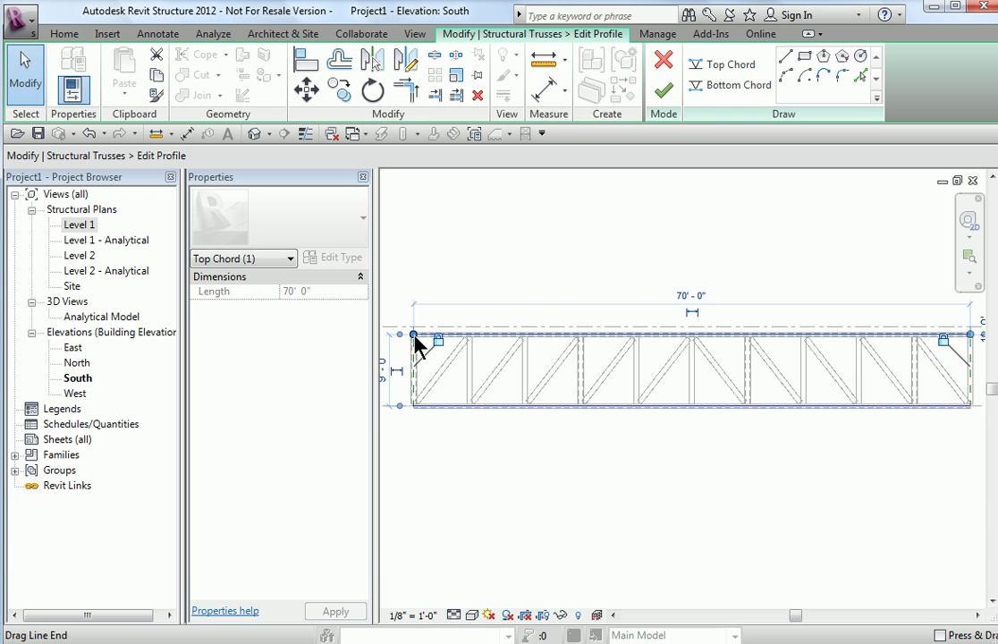
{"action": "left_click_drag", "start_coordinate": [414, 336], "coordinate": [413, 295]}
{"action": "left_click", "coordinate": [649, 221]}
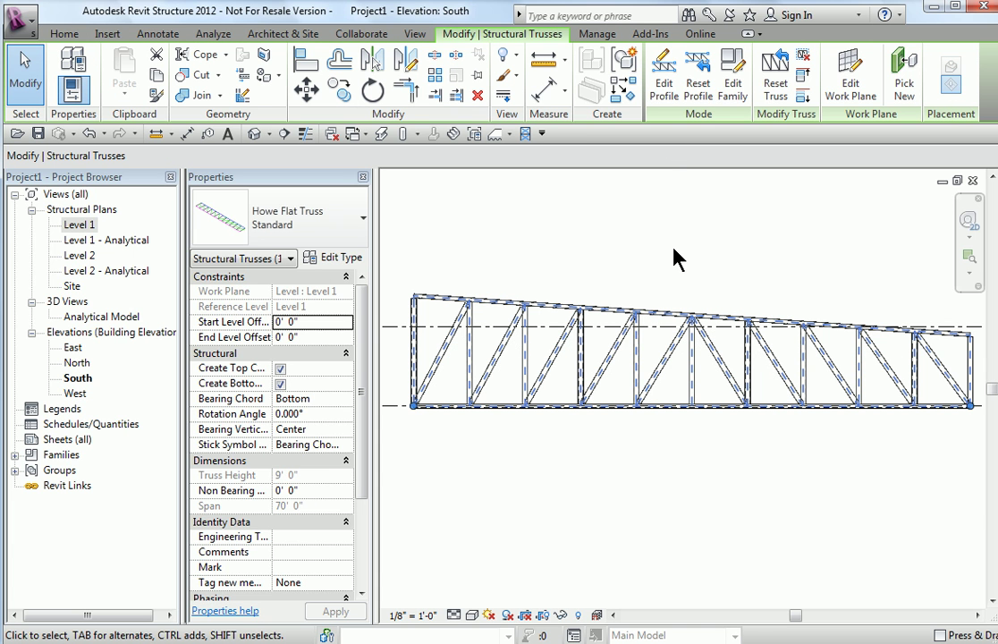
{"action": "key", "text": "Escape"}
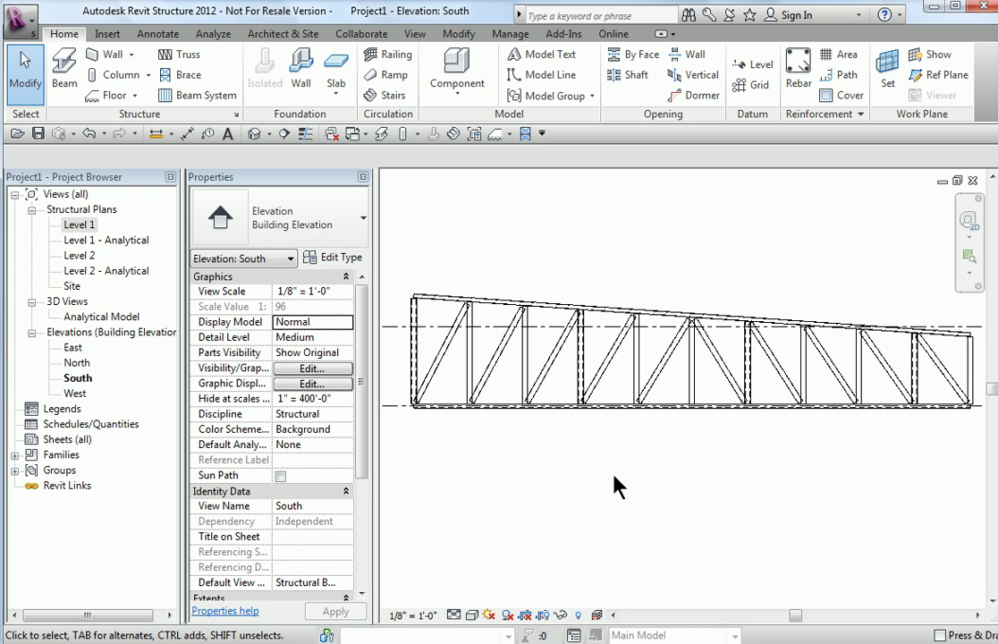
- Redraw the bottom chord as a Start-End-Radius arc between its lower ends, bowing upward
{"action": "left_click", "coordinate": [713, 411]}
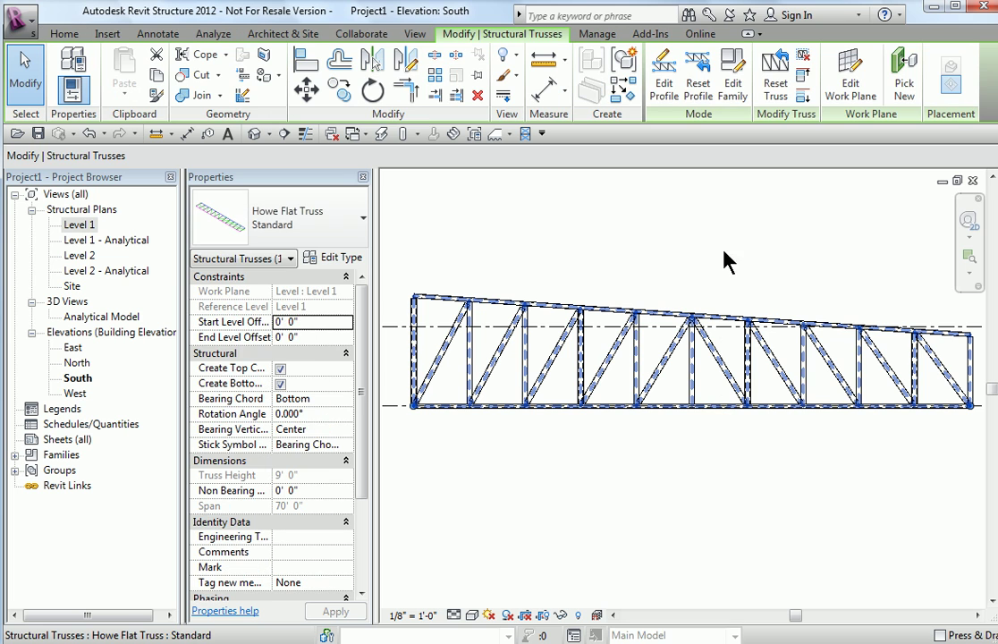
{"action": "left_click", "coordinate": [662, 93]}
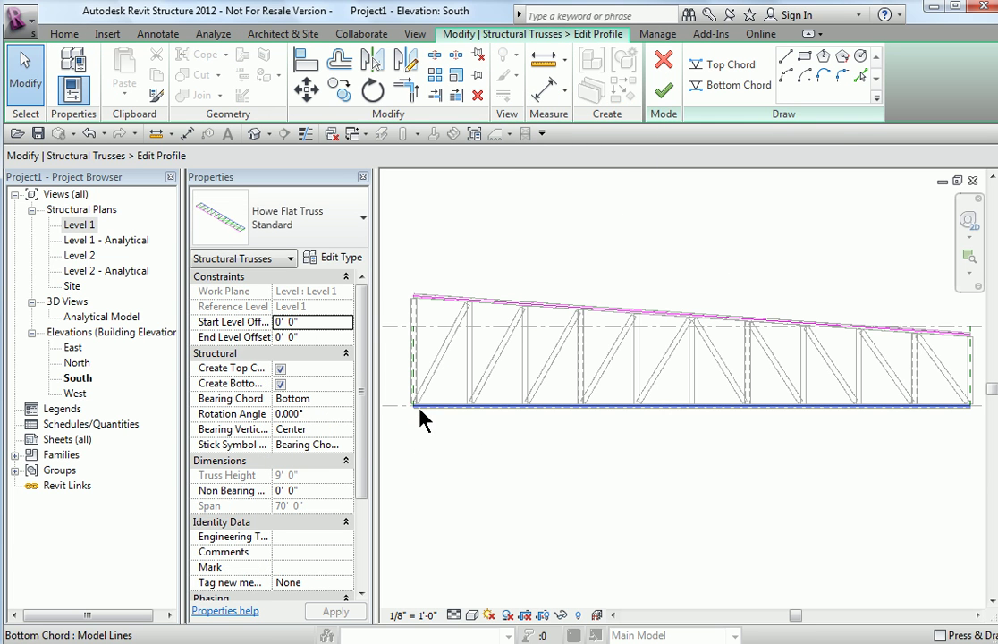
{"action": "left_click", "coordinate": [685, 408]}
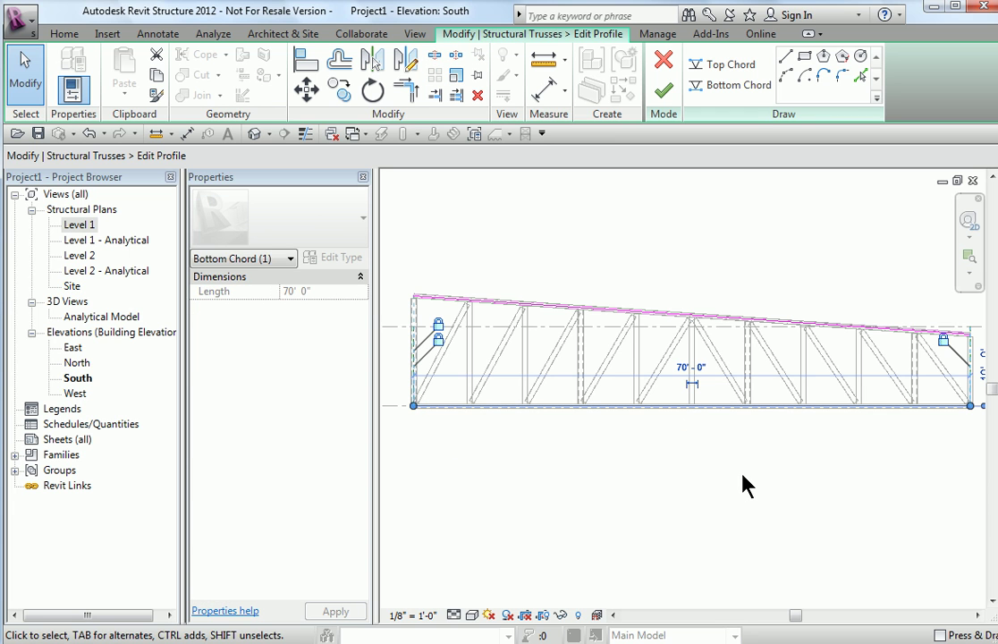
{"action": "left_click", "coordinate": [747, 486]}
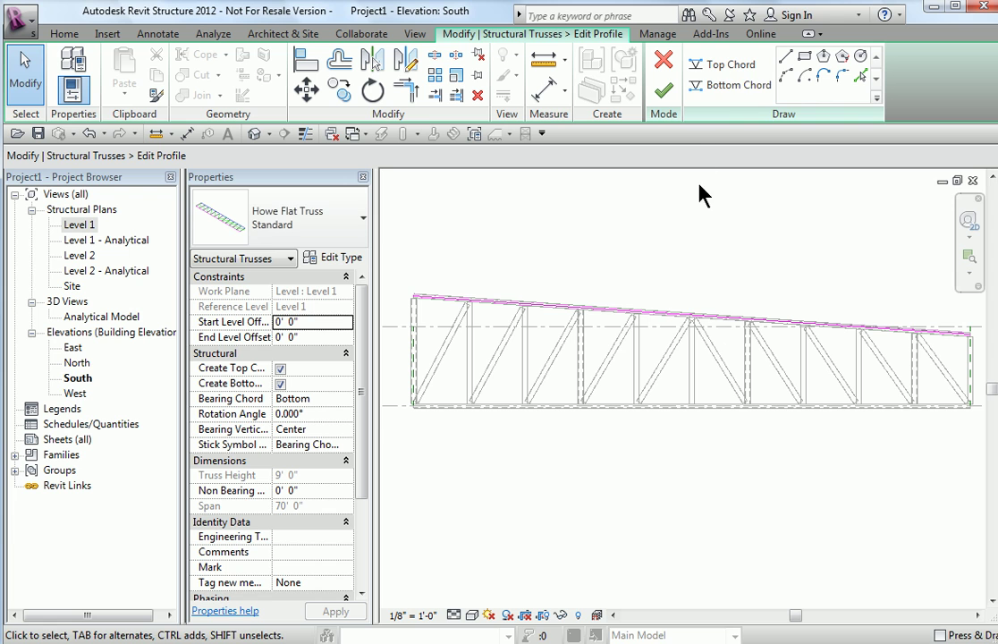
{"action": "left_click", "coordinate": [738, 87]}
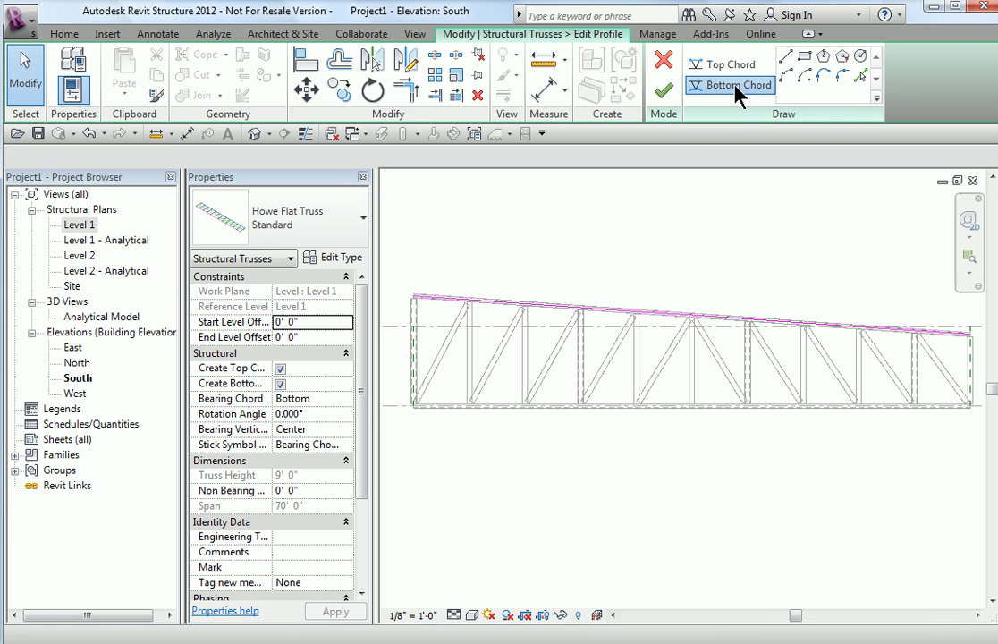
{"action": "left_click", "coordinate": [786, 77]}
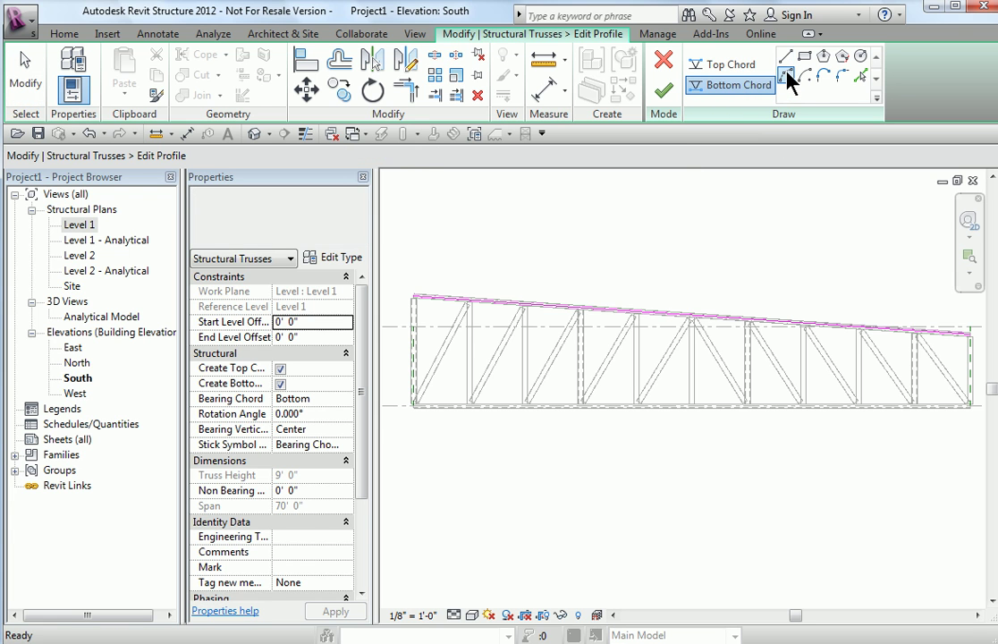
{"action": "left_click", "coordinate": [413, 408]}
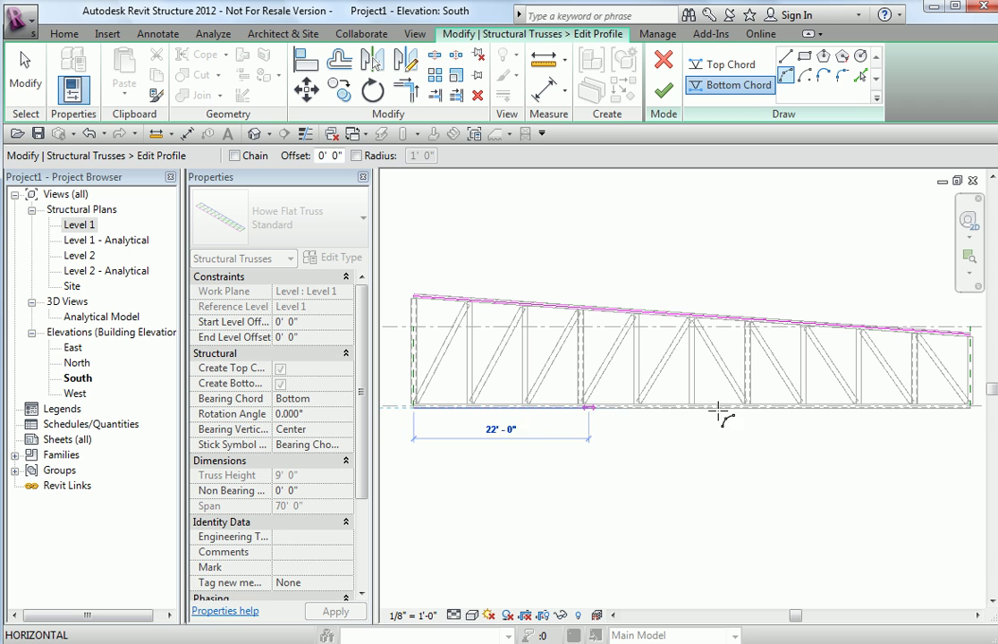
{"action": "left_click", "coordinate": [971, 407]}
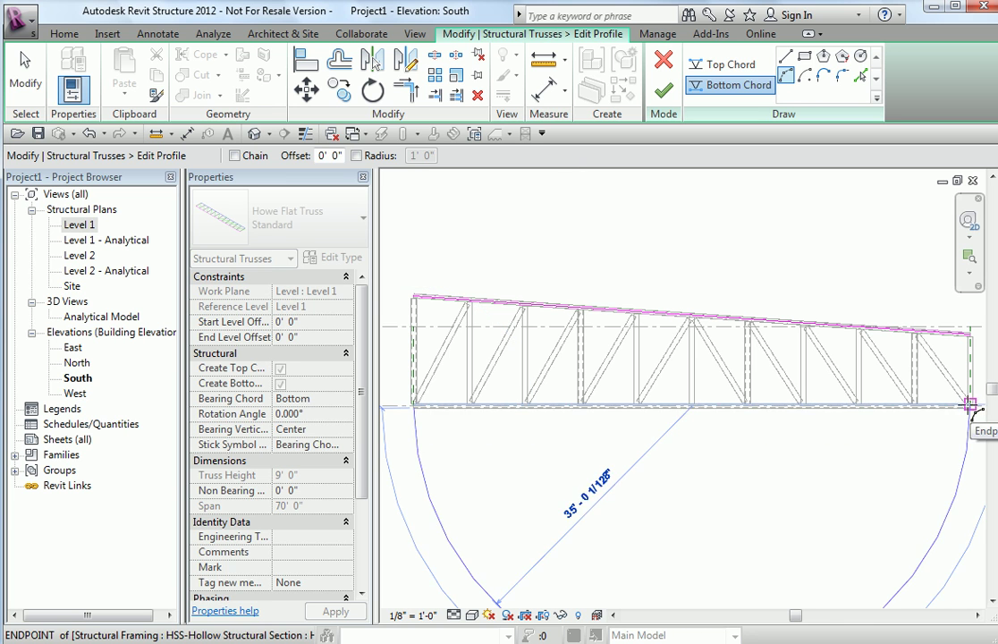
{"action": "left_click", "coordinate": [711, 385]}
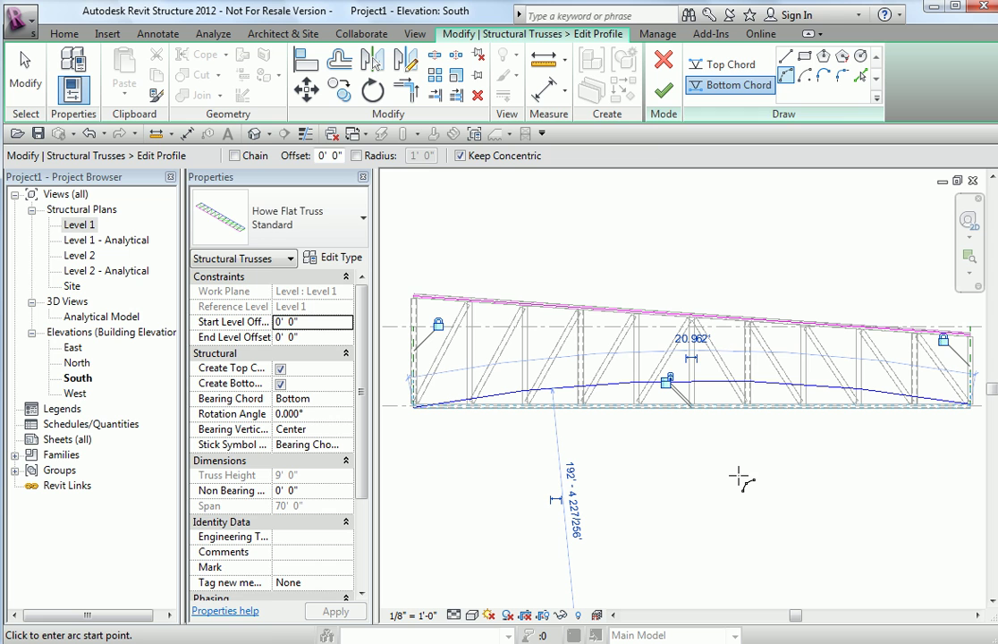
{"action": "left_click", "coordinate": [663, 90]}
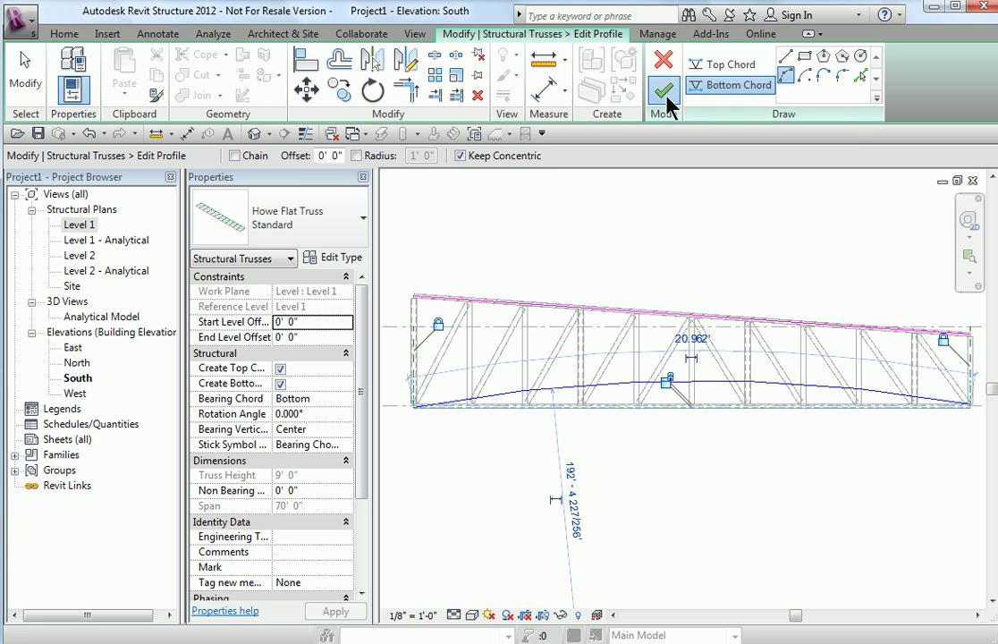
{"action": "left_click", "coordinate": [716, 239]}
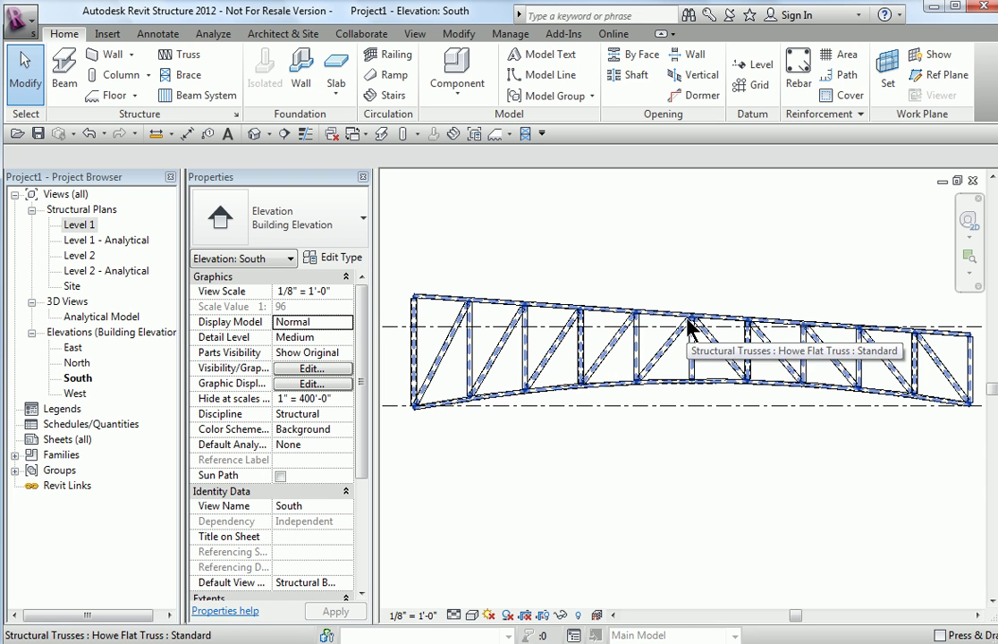
- Change a central diagonal web member to Concrete-Rectangular Beam 12 x 24, then reselect it
{"action": "left_click", "coordinate": [690, 358]}
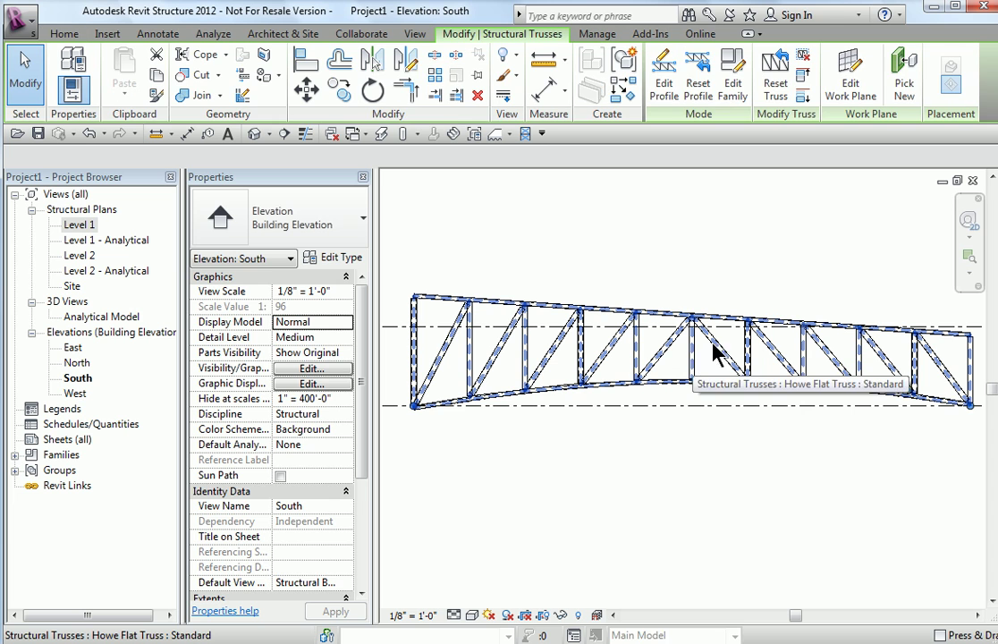
{"action": "left_click", "coordinate": [732, 257]}
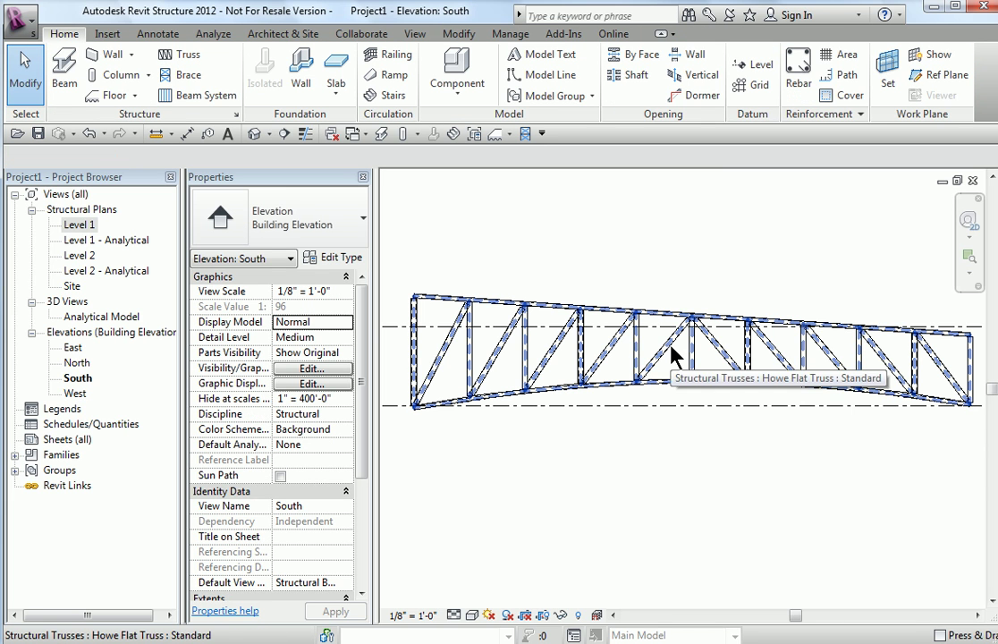
{"action": "key", "text": "Tab"}
{"action": "left_click", "coordinate": [672, 355]}
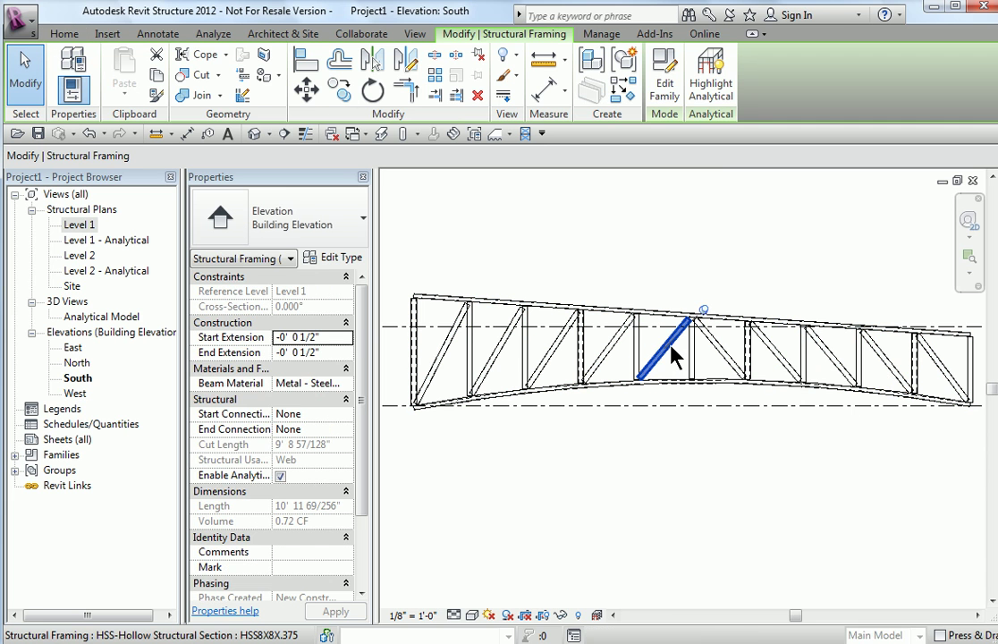
{"action": "left_click", "coordinate": [363, 231]}
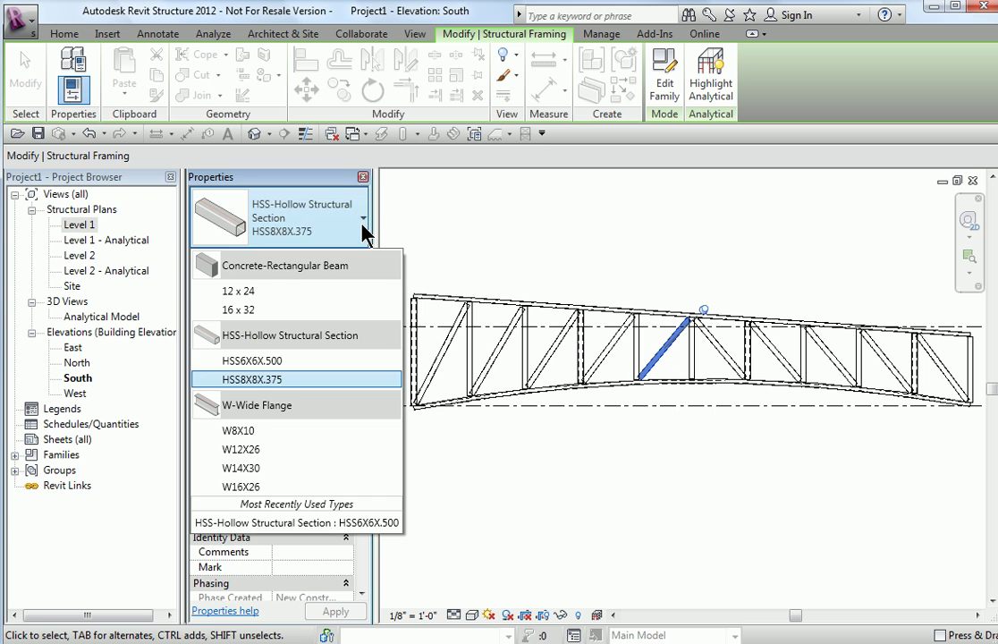
{"action": "left_click", "coordinate": [268, 292]}
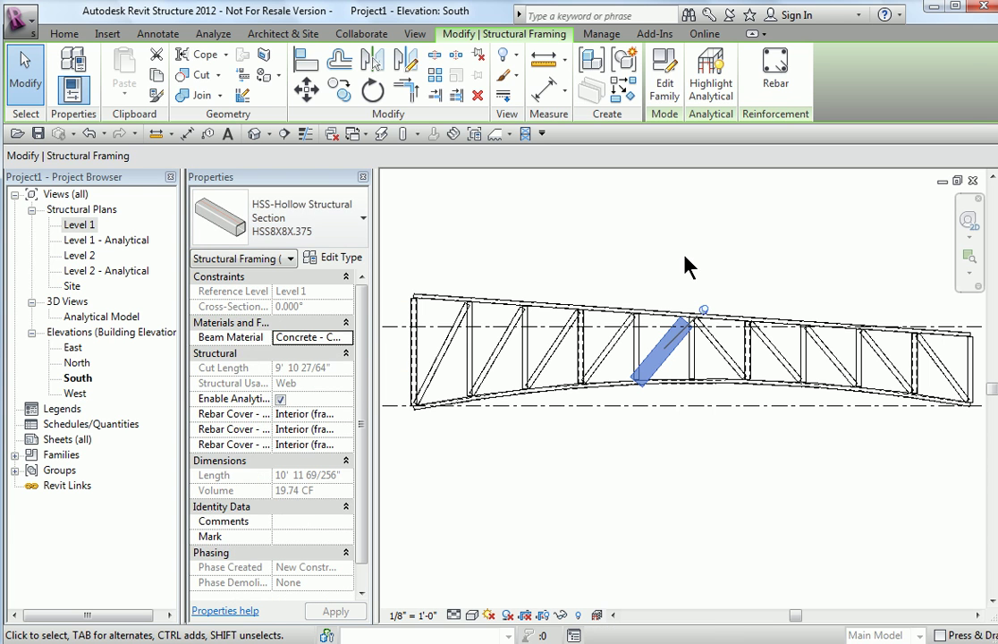
{"action": "key", "text": "Escape"}
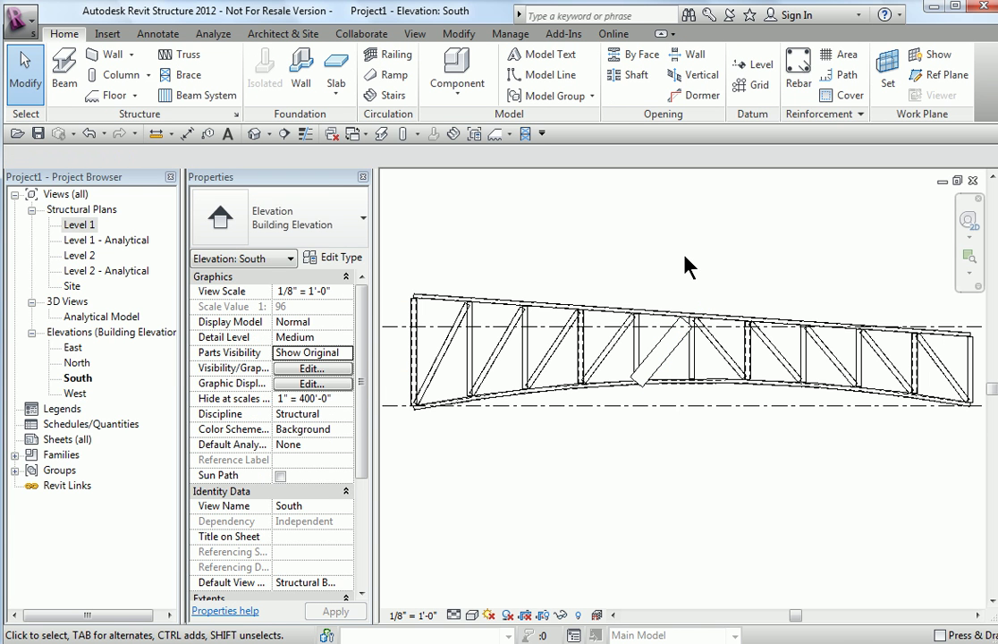
{"action": "key", "text": "Tab"}
{"action": "left_click", "coordinate": [659, 355]}
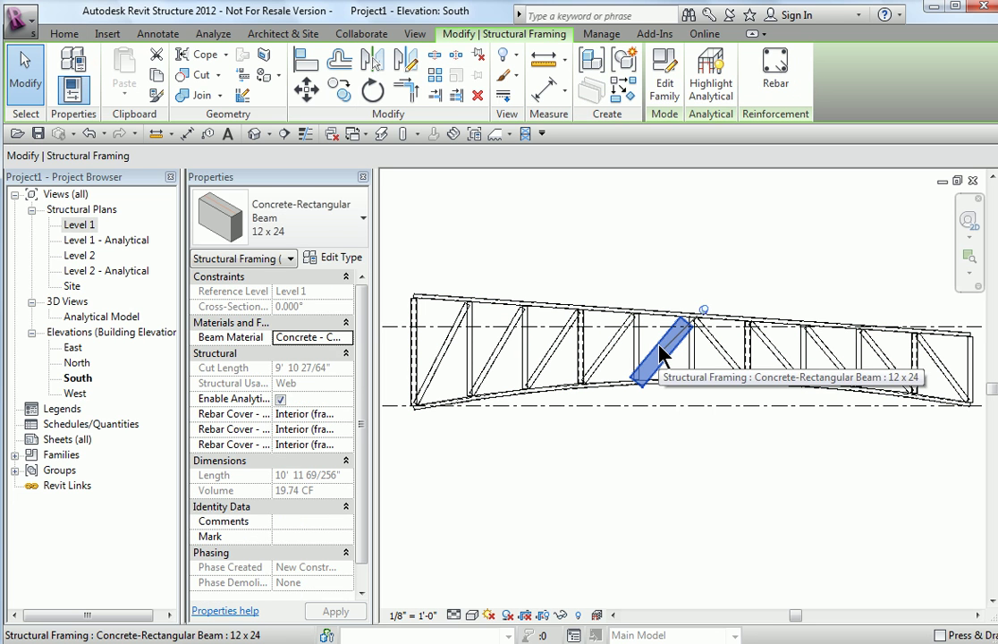
- Delete the concrete diagonal, its neighbouring diagonal, and the verticals on either side of centre
{"action": "left_click", "coordinate": [479, 96]}
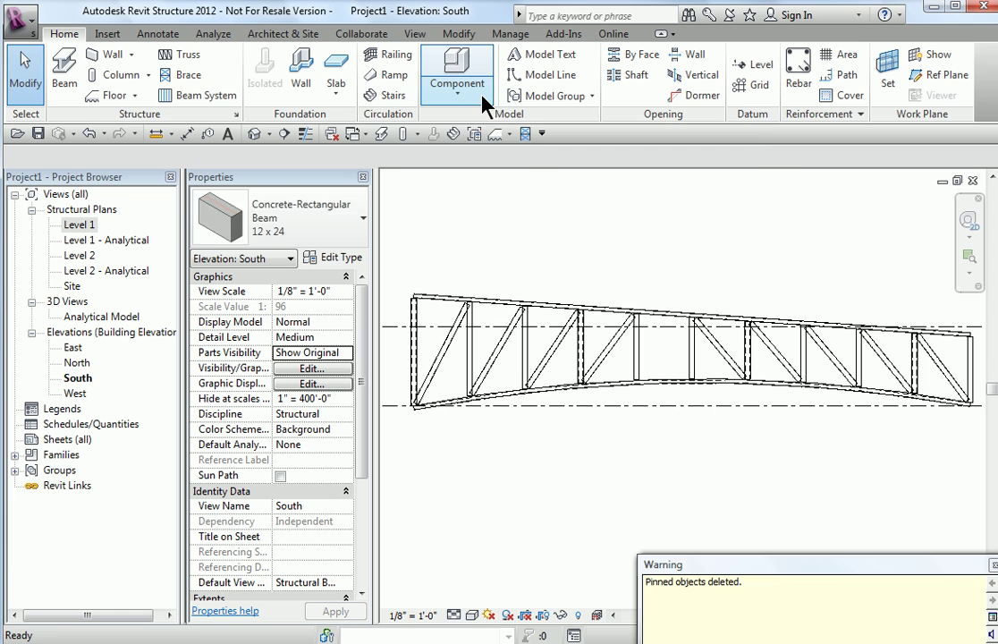
{"action": "left_click", "coordinate": [716, 354]}
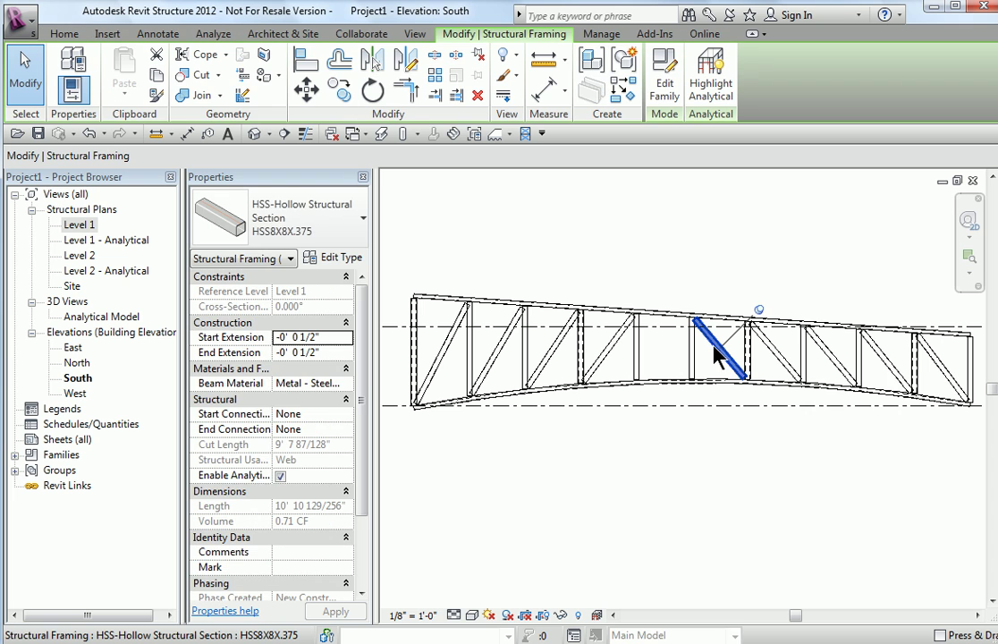
{"action": "left_click", "coordinate": [477, 95]}
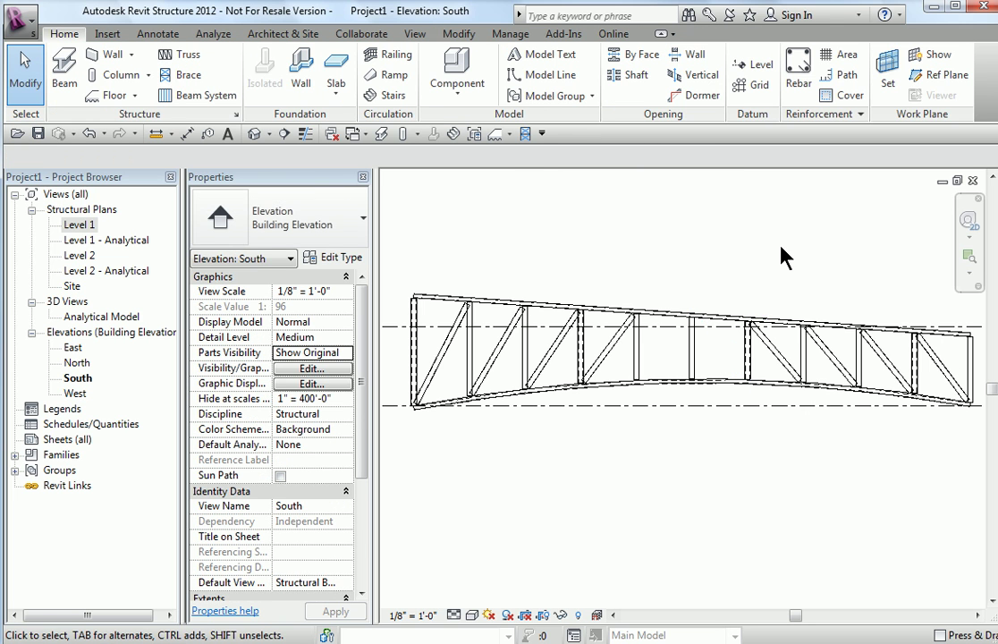
{"action": "left_click", "coordinate": [639, 371]}
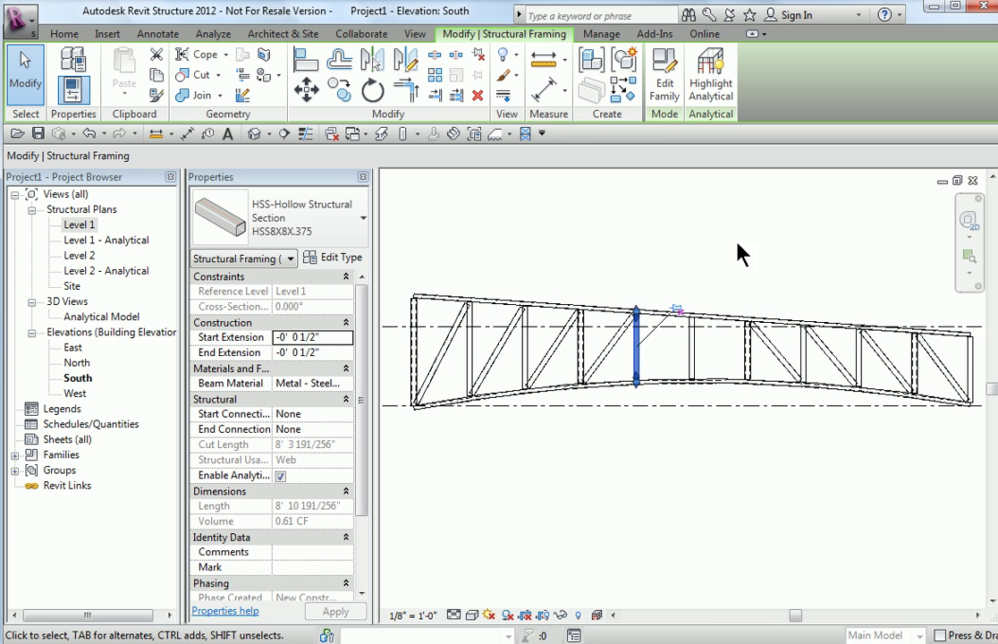
{"action": "left_click", "coordinate": [477, 95]}
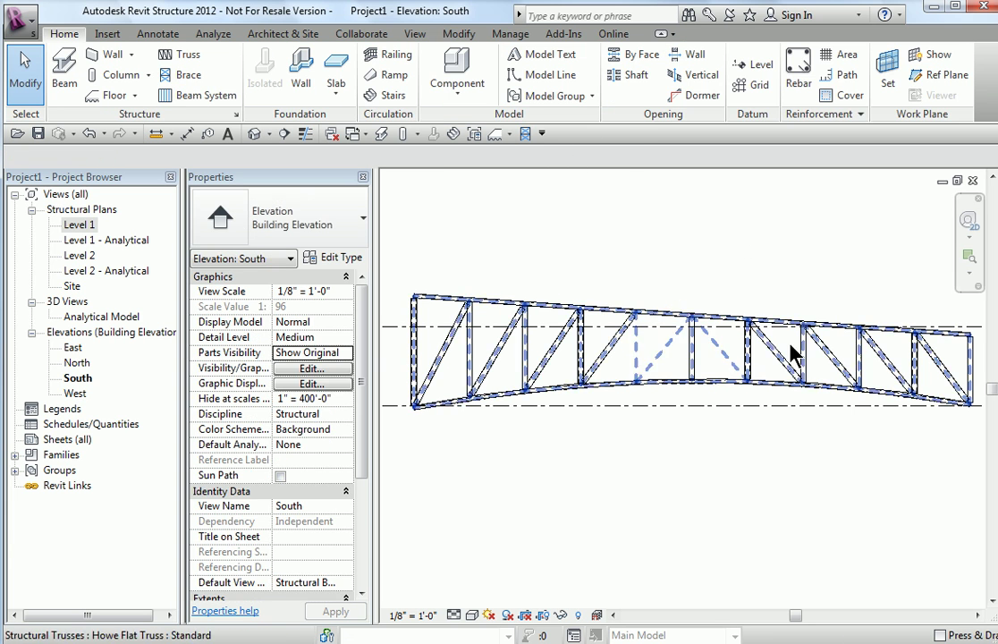
{"action": "left_click", "coordinate": [747, 352]}
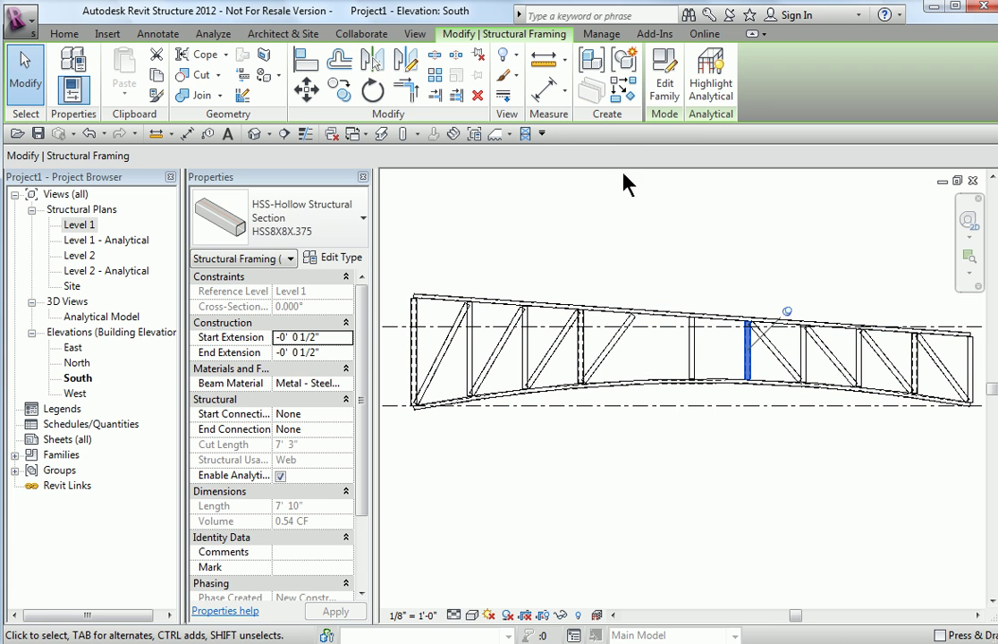
{"action": "left_click", "coordinate": [786, 312]}
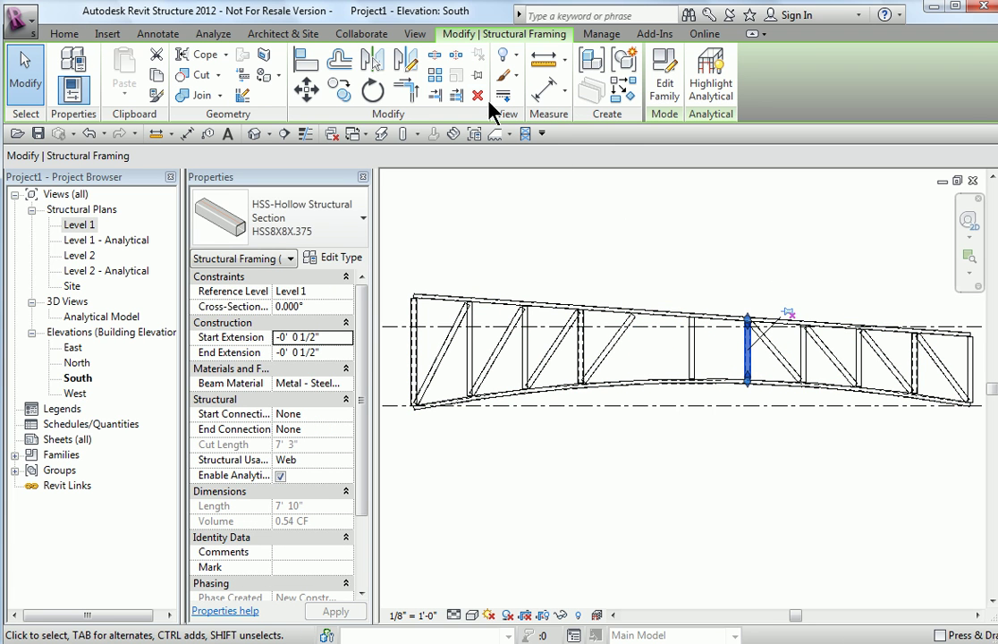
{"action": "key", "text": "Delete"}
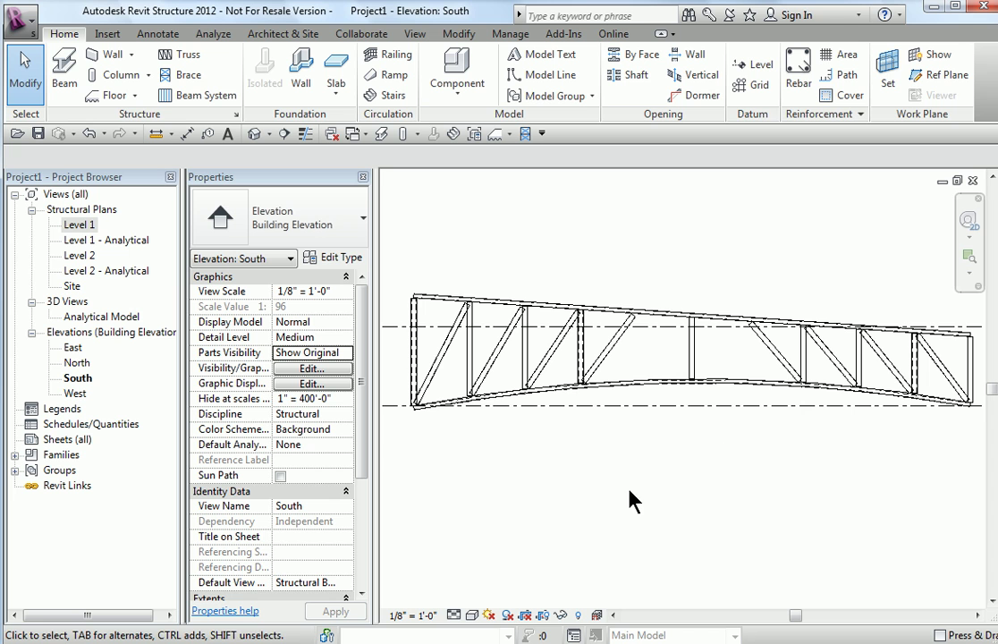
- Drag the left-middle diagonal's upper end to the top of the central vertical
{"action": "left_click", "coordinate": [617, 349]}
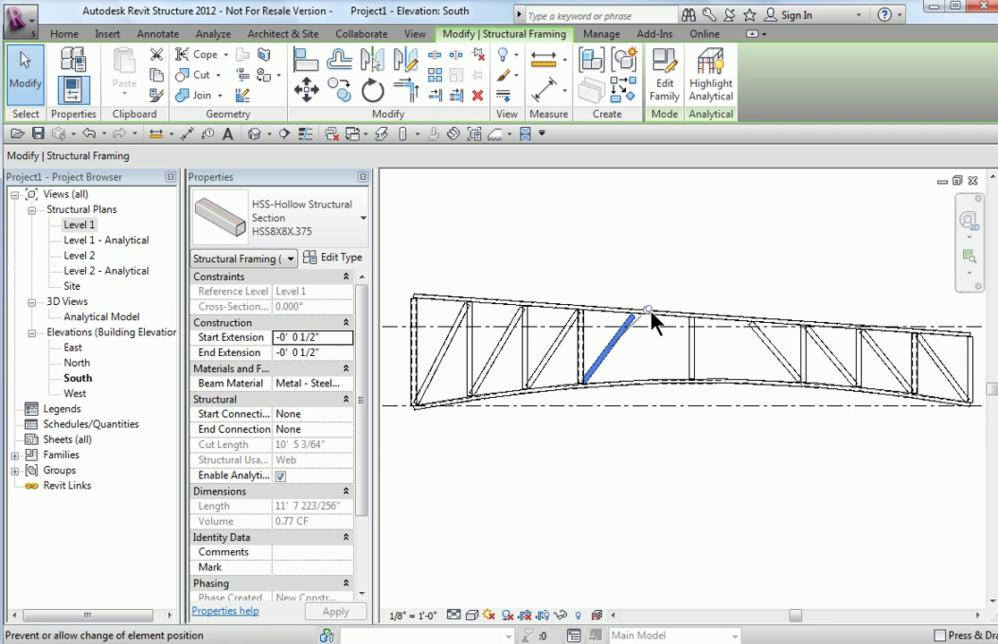
{"action": "scroll", "coordinate": [662, 357], "scroll_direction": "up", "scroll_amount": 2}
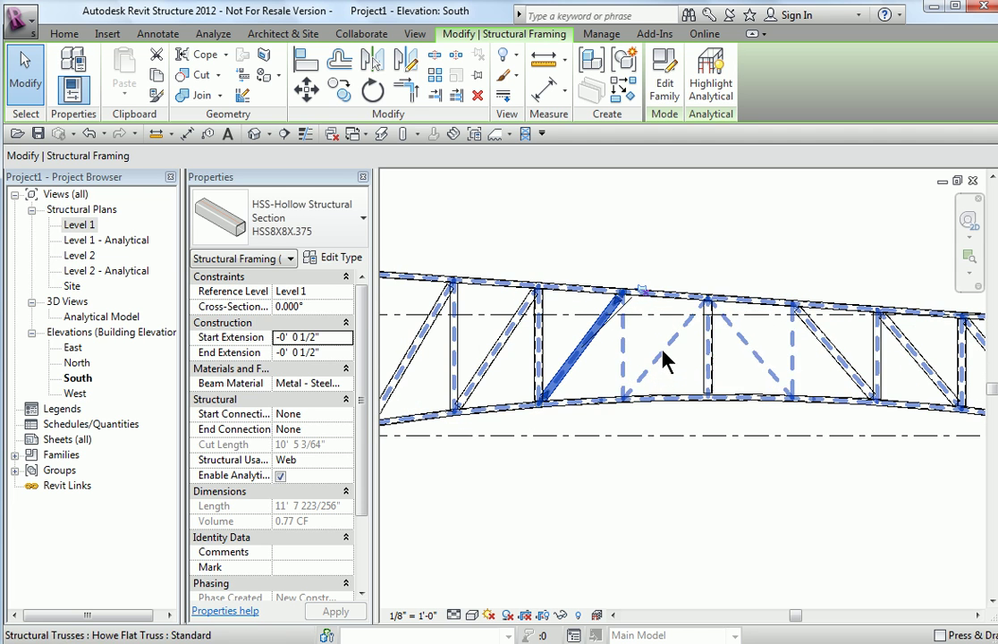
{"action": "left_click_drag", "start_coordinate": [627, 291], "coordinate": [708, 297]}
{"action": "left_click", "coordinate": [738, 249]}
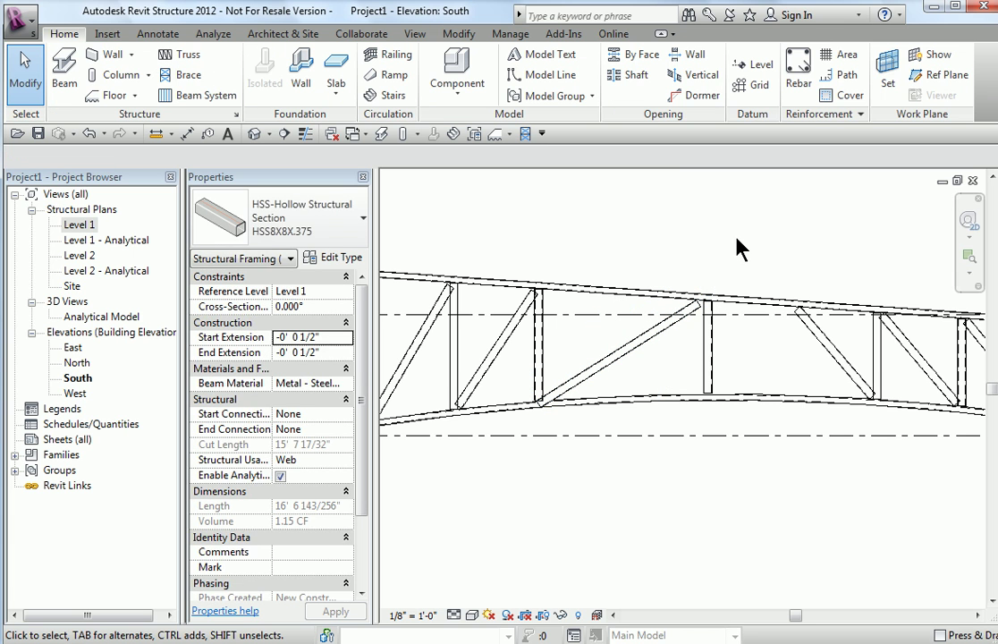
- Move the right-middle diagonal's upper end to the central vertical's top, forming a wide inverted V
{"action": "key", "text": "Tab"}
{"action": "left_click", "coordinate": [837, 356]}
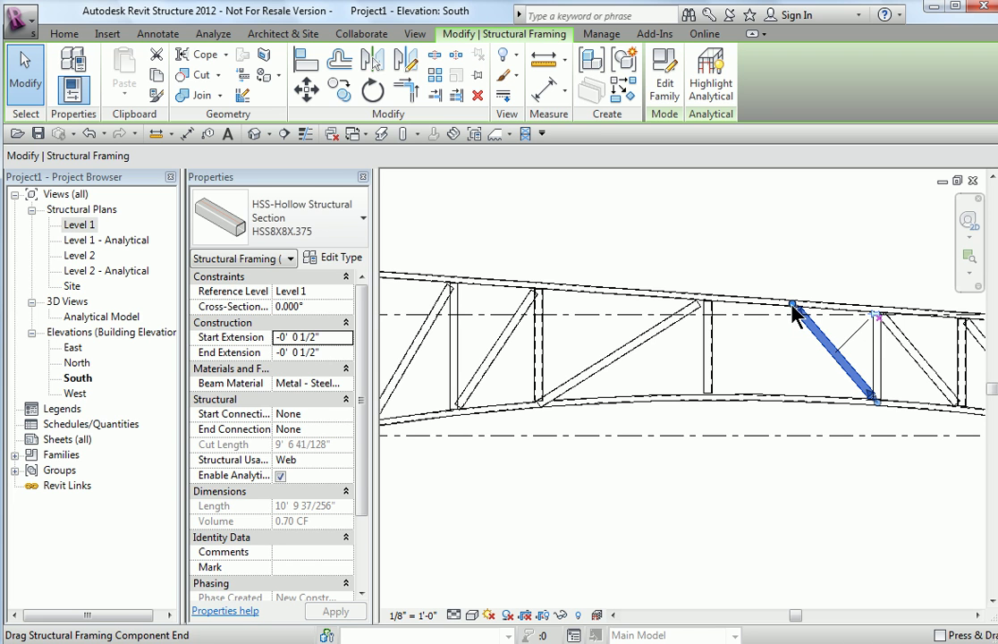
{"action": "left_click_drag", "start_coordinate": [793, 315], "coordinate": [707, 301]}
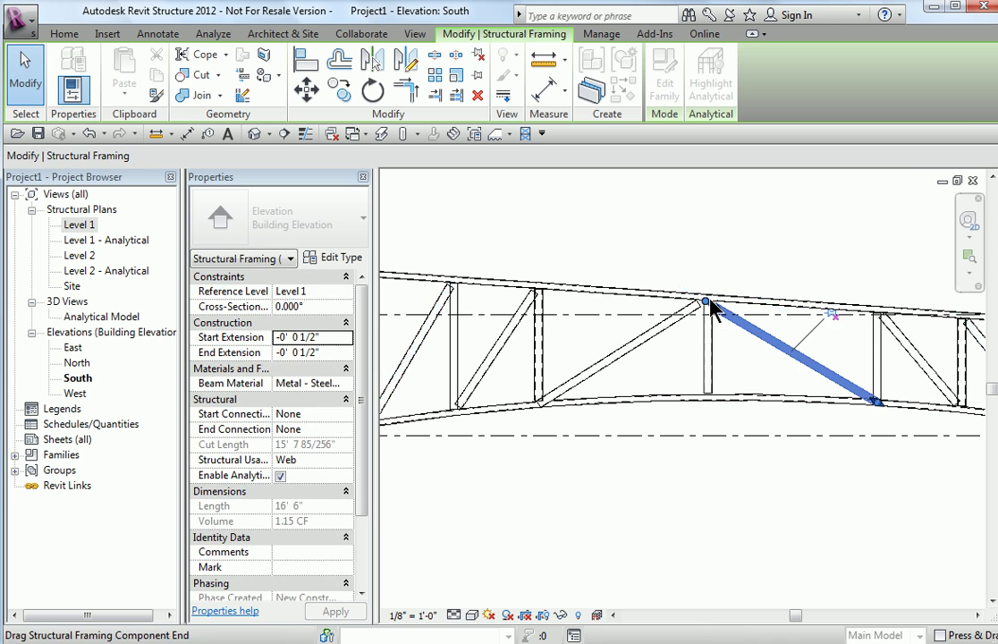
{"action": "left_click", "coordinate": [790, 263]}
{"action": "scroll", "coordinate": [755, 394], "scroll_direction": "up", "scroll_amount": 3}
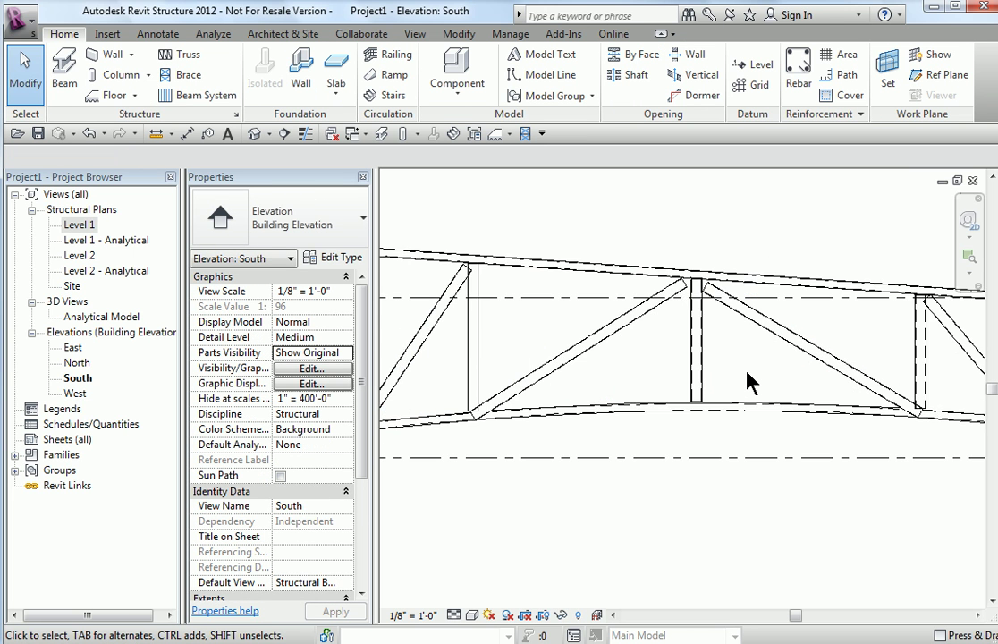
{"action": "scroll", "coordinate": [749, 382], "scroll_direction": "down", "scroll_amount": 2}
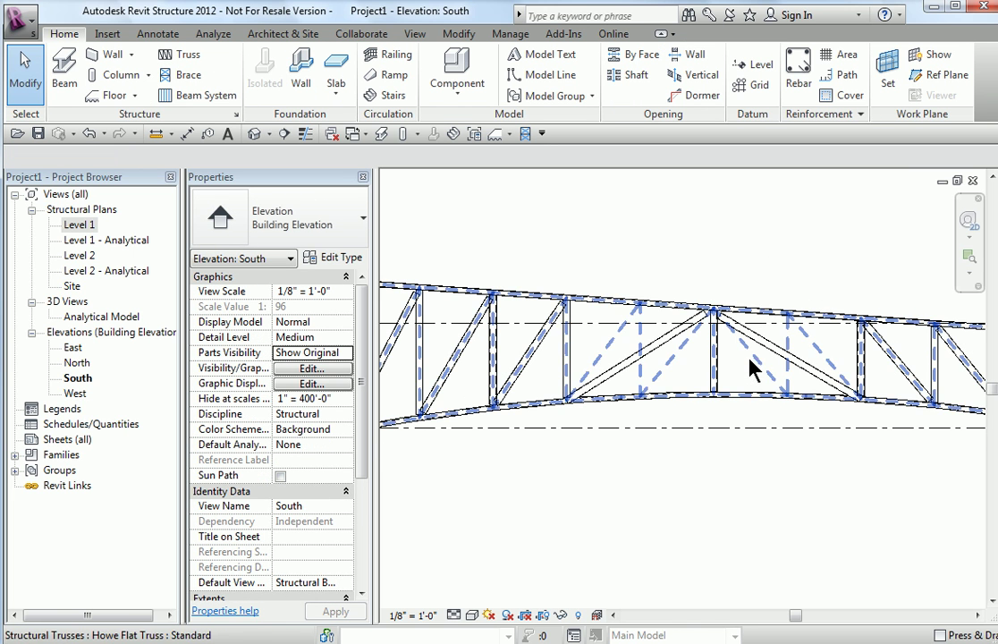
{"action": "middle_click_drag", "start_coordinate": [752, 388], "coordinate": [695, 368]}
{"action": "scroll", "coordinate": [694, 369], "scroll_direction": "down", "scroll_amount": 1}
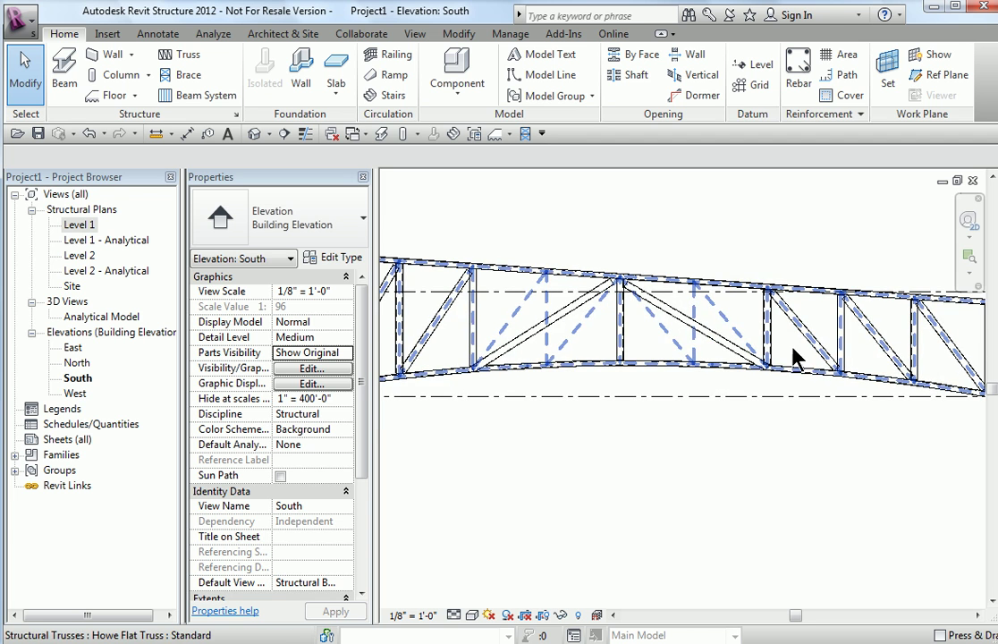
{"action": "scroll", "coordinate": [708, 456], "scroll_direction": "down", "scroll_amount": 2}
{"action": "scroll", "coordinate": [716, 463], "scroll_direction": "down", "scroll_amount": 1}
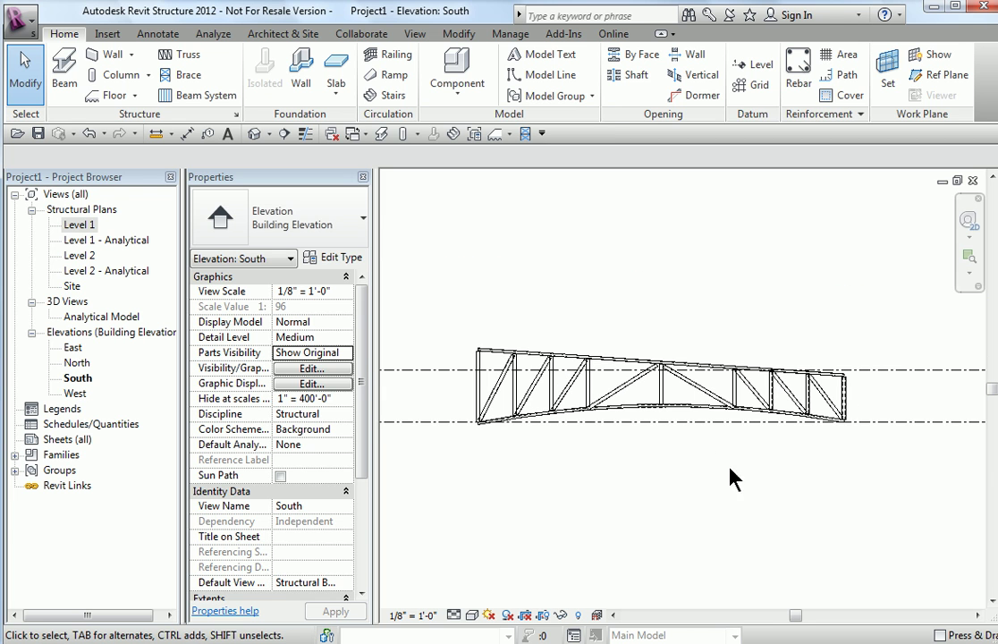
- Move the whole Howe Flat Truss sideways to a new spot and recentre the South elevation on it
{"action": "left_click", "coordinate": [838, 413]}
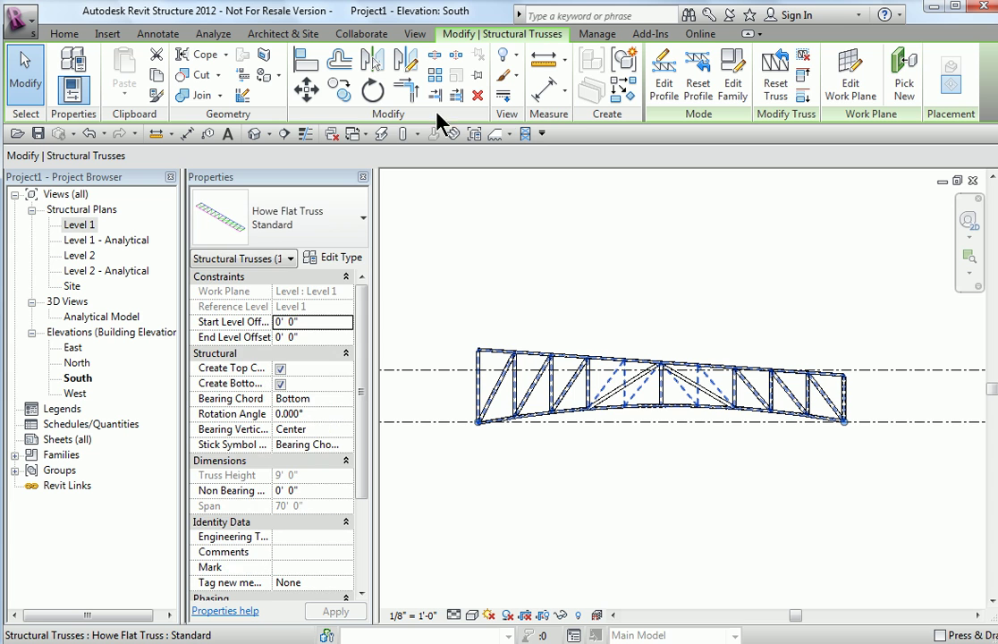
{"action": "left_click", "coordinate": [306, 90]}
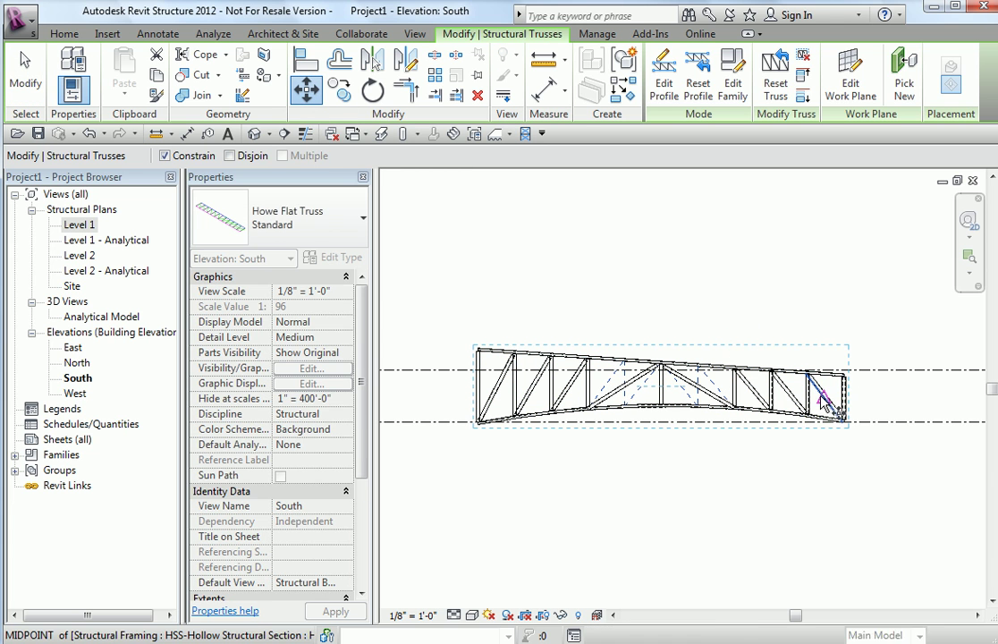
{"action": "left_click", "coordinate": [845, 399]}
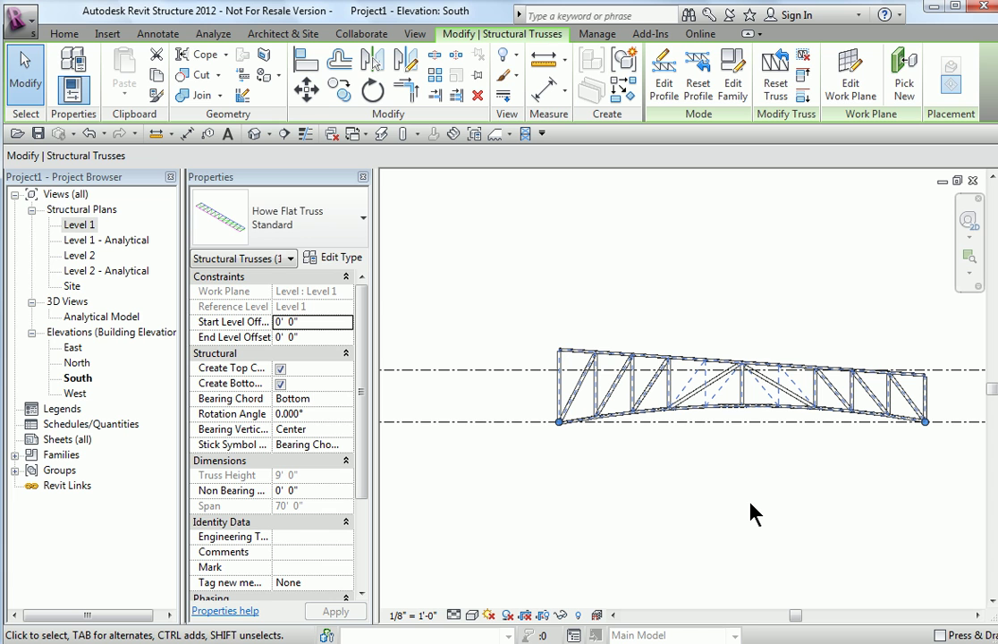
{"action": "left_click", "coordinate": [751, 512]}
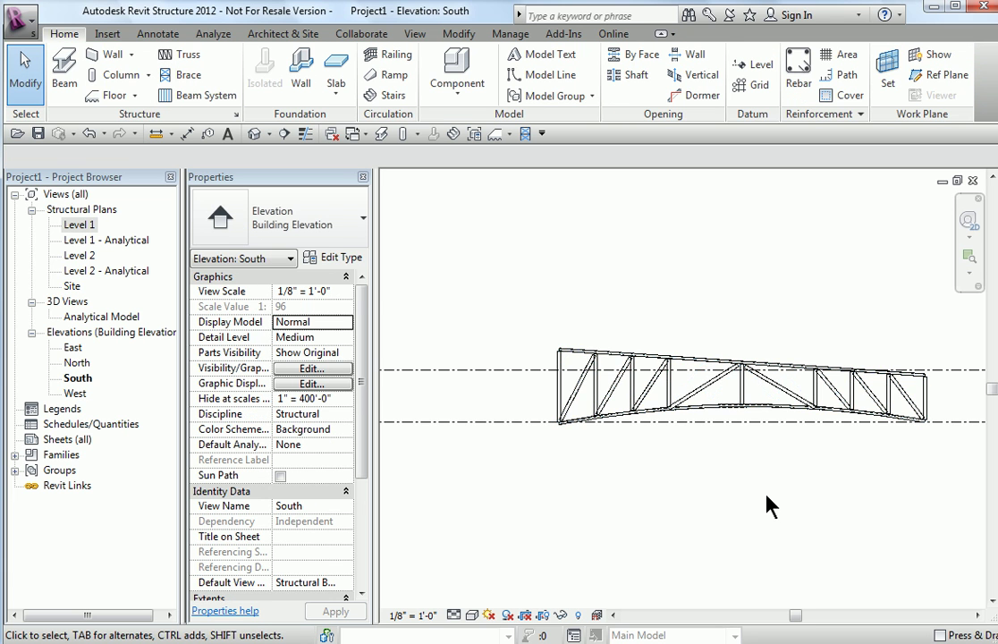
{"action": "scroll", "coordinate": [770, 505], "scroll_direction": "down", "scroll_amount": 1}
{"action": "middle_click_drag", "start_coordinate": [772, 503], "coordinate": [666, 459]}
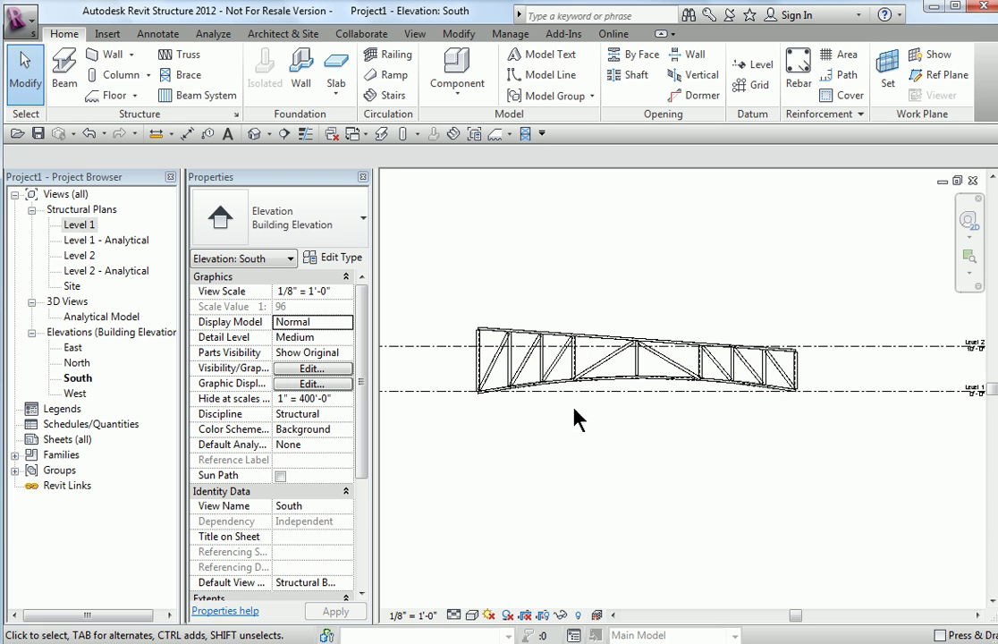
{"action": "left_click", "coordinate": [611, 334]}
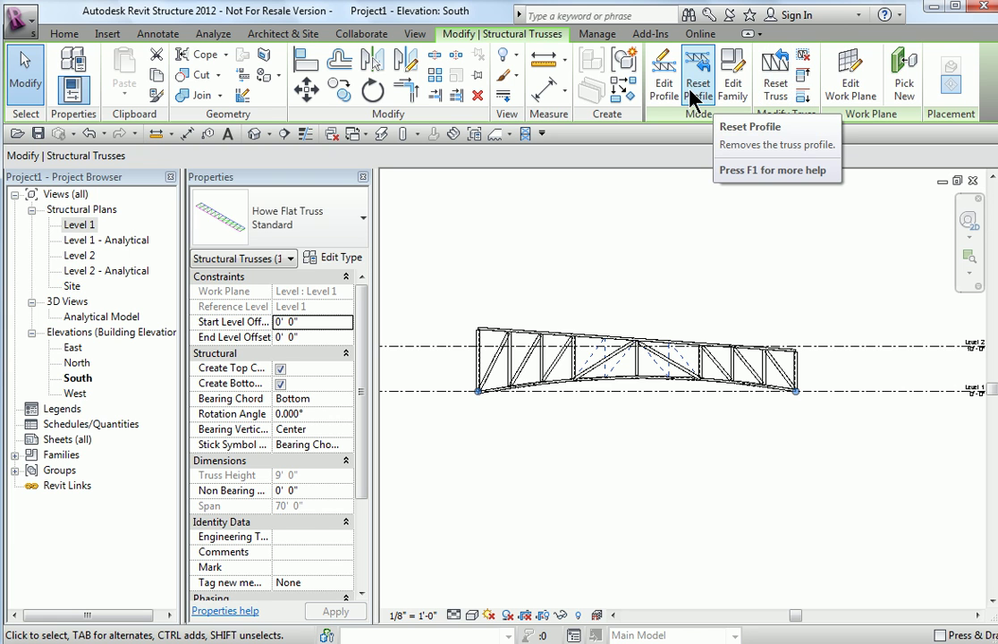
{"action": "left_click", "coordinate": [751, 240]}
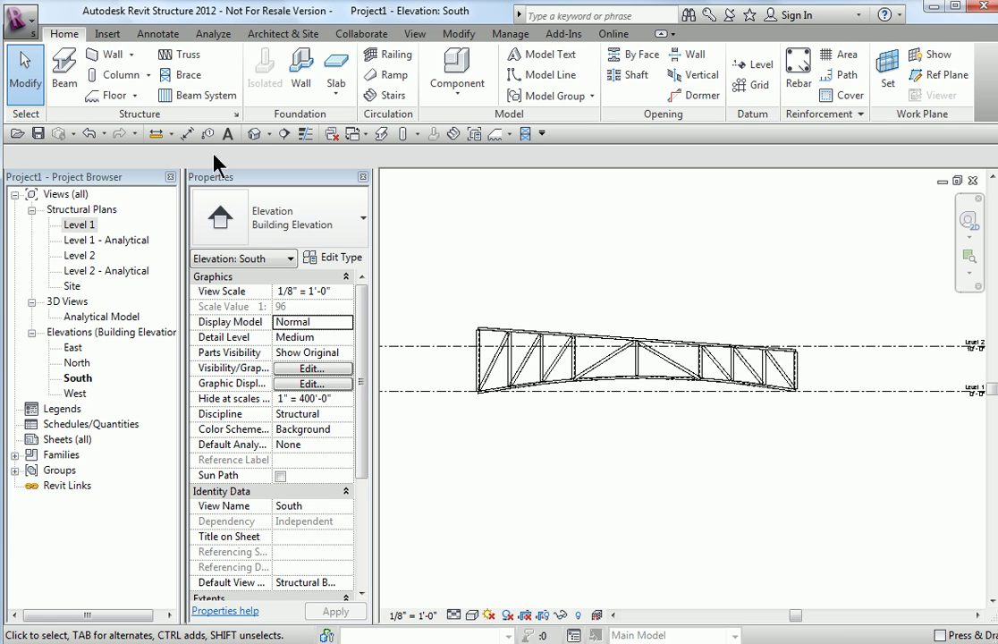
- In the default 3D view, move the truss 17'-0" to its new location
{"action": "left_click", "coordinate": [255, 136]}
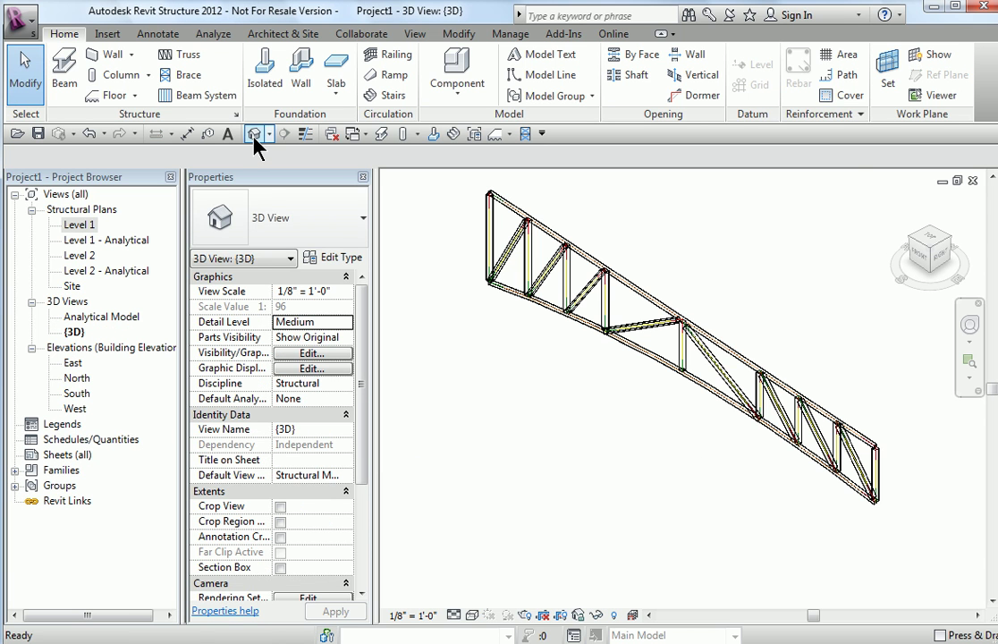
{"action": "left_click", "coordinate": [684, 380]}
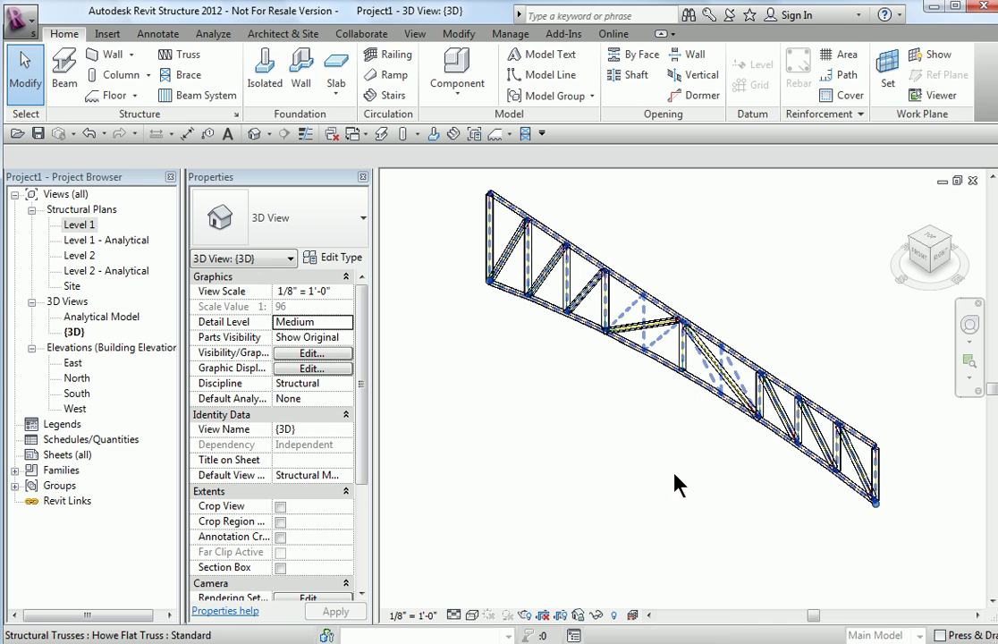
{"action": "left_click", "coordinate": [307, 89]}
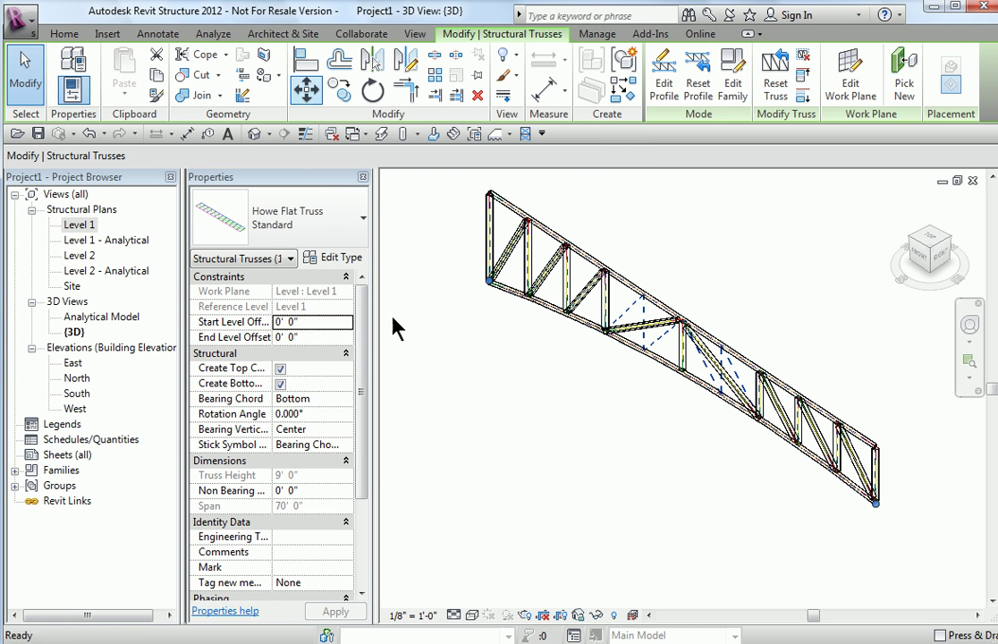
{"action": "left_click", "coordinate": [681, 379]}
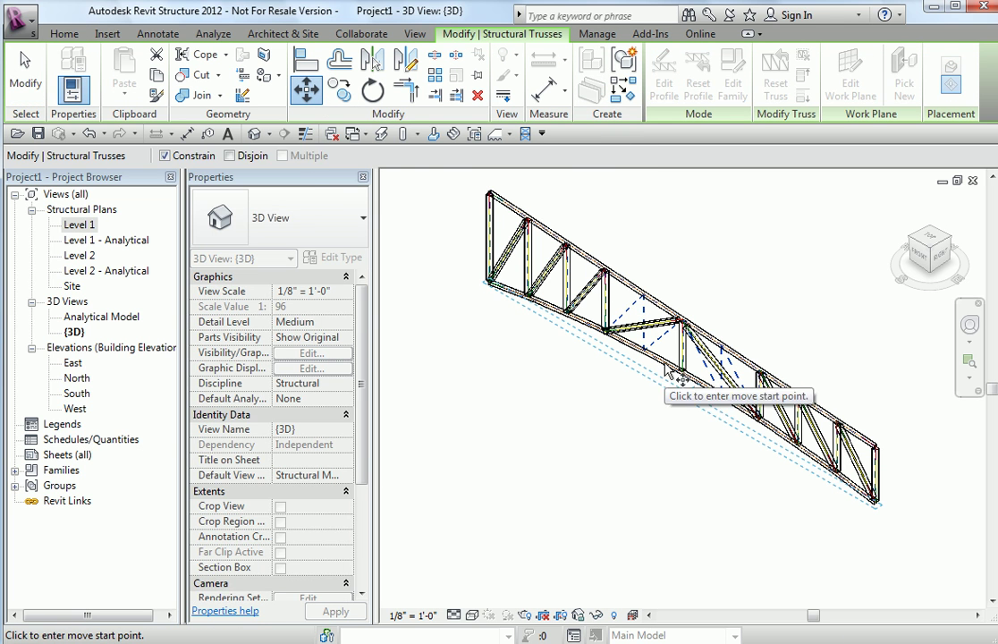
{"action": "left_click", "coordinate": [573, 419]}
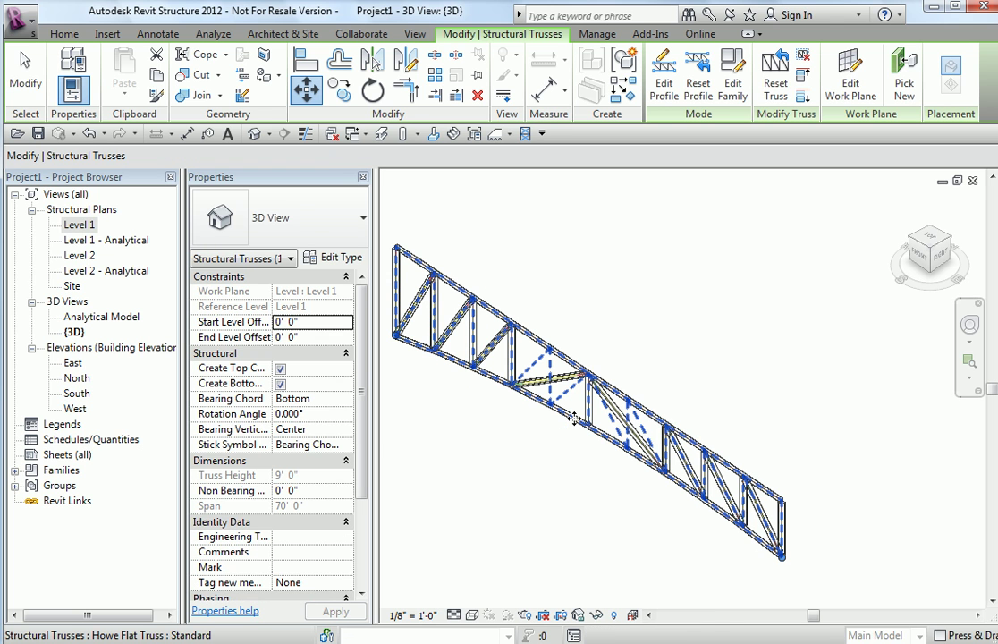
- Copy the truss to place a parallel duplicate up-right of the original
{"action": "left_click", "coordinate": [340, 90]}
{"action": "left_click", "coordinate": [591, 435]}
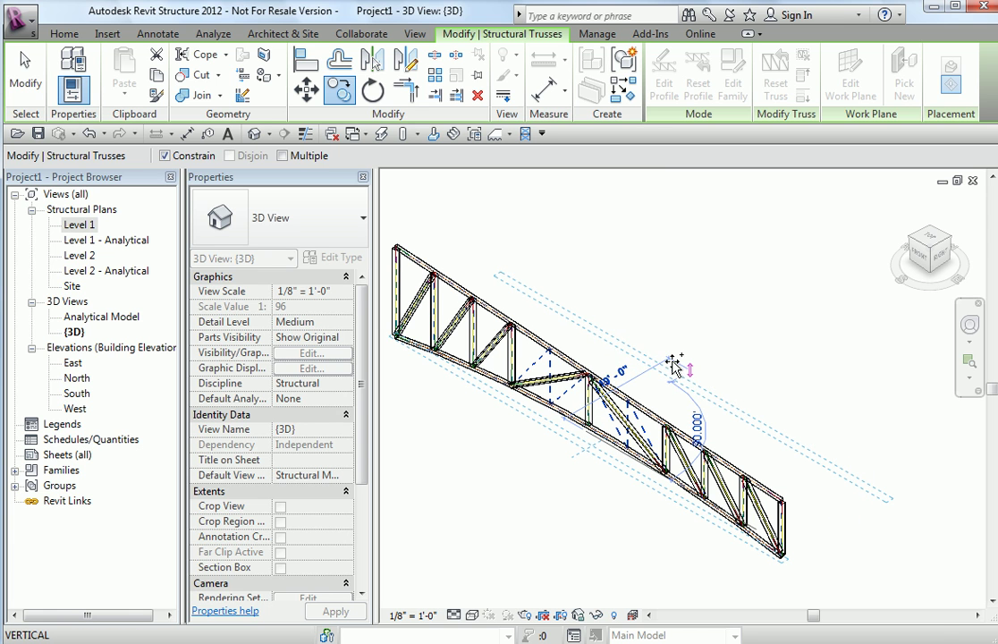
{"action": "left_click", "coordinate": [673, 363]}
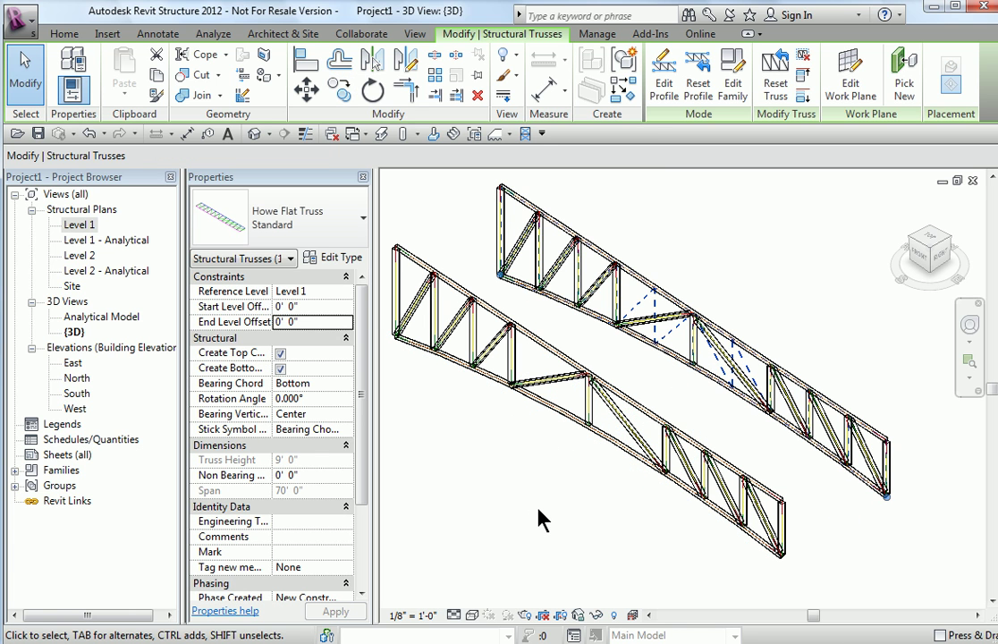
{"action": "key", "text": "Escape"}
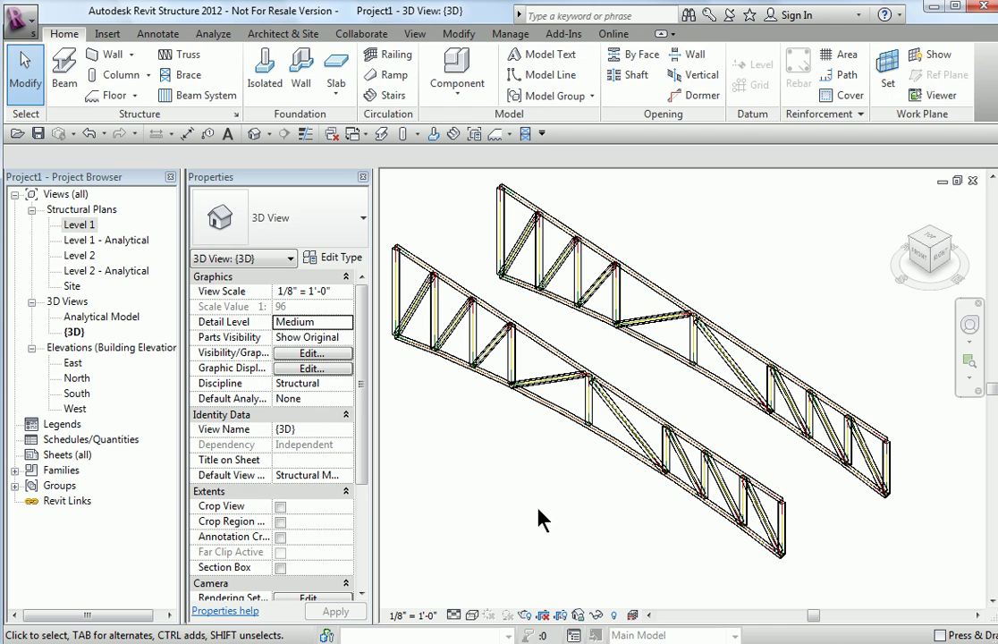
{"action": "middle_click_drag", "start_coordinate": [584, 532], "coordinate": [615, 554]}
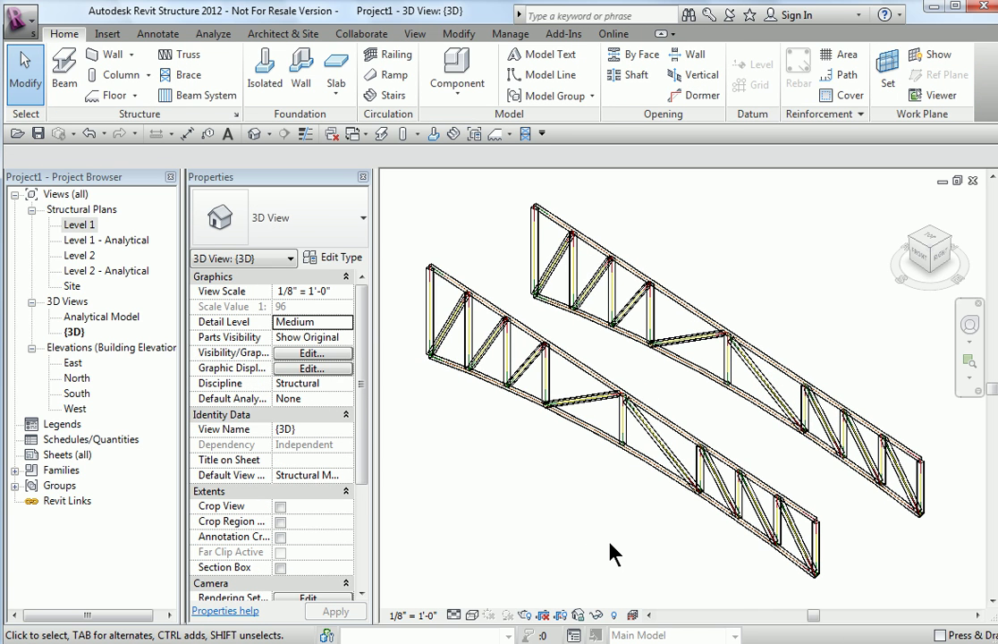